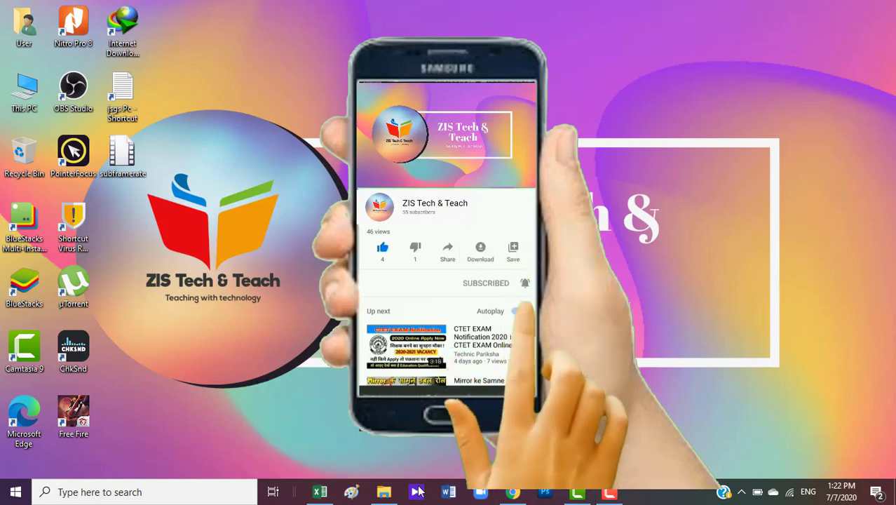
- In the InWord workbook, enter serial 1 in A2 and amount 670 in B2
{"action": "left_click", "coordinate": [321, 491]}
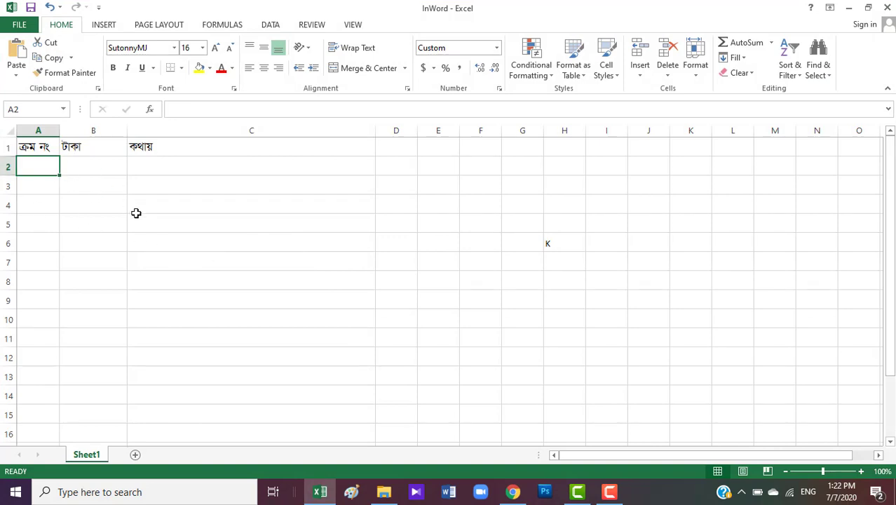
{"action": "type", "text": "1"}
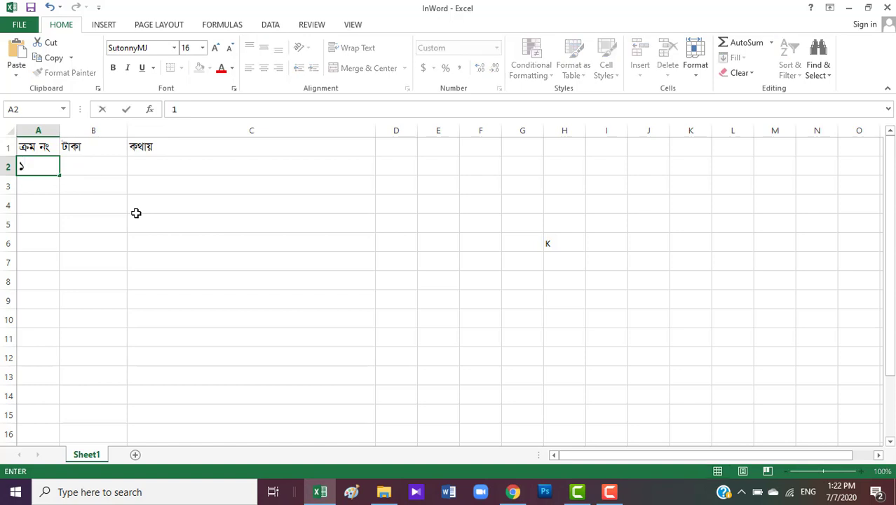
{"action": "key", "text": "Tab"}
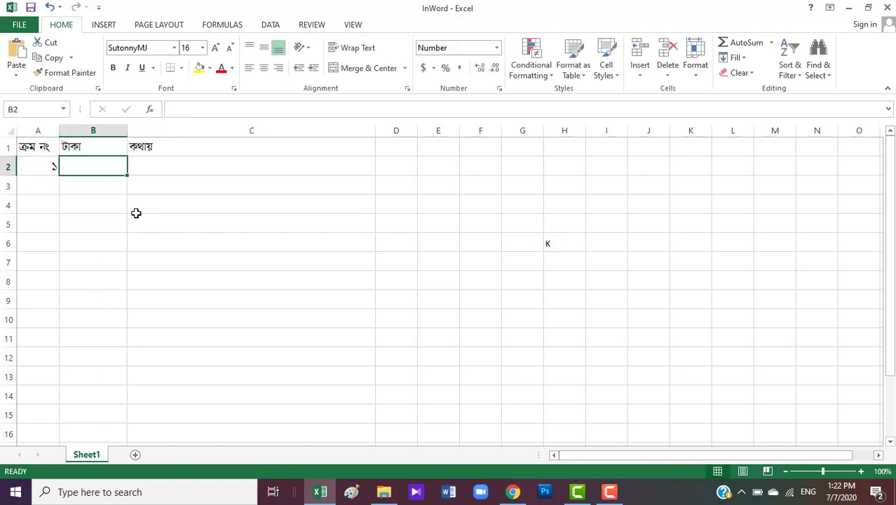
{"action": "type", "text": "670"}
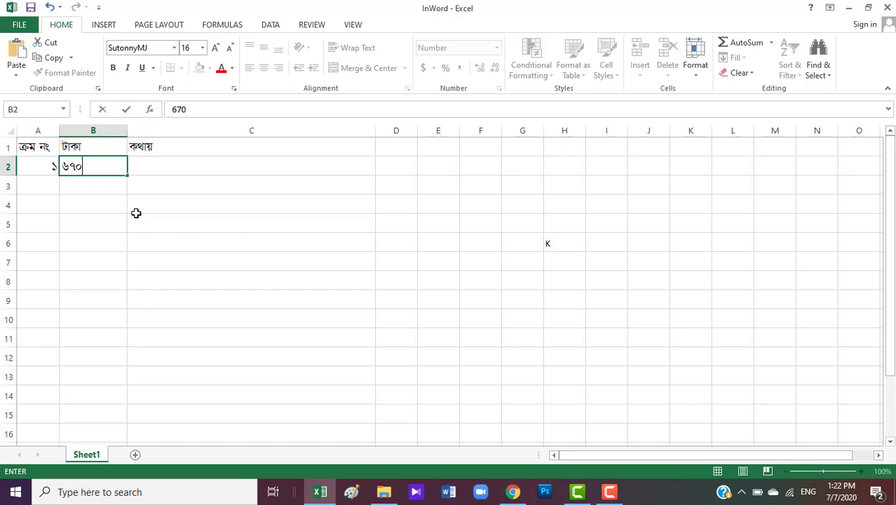
{"action": "key", "text": "Tab"}
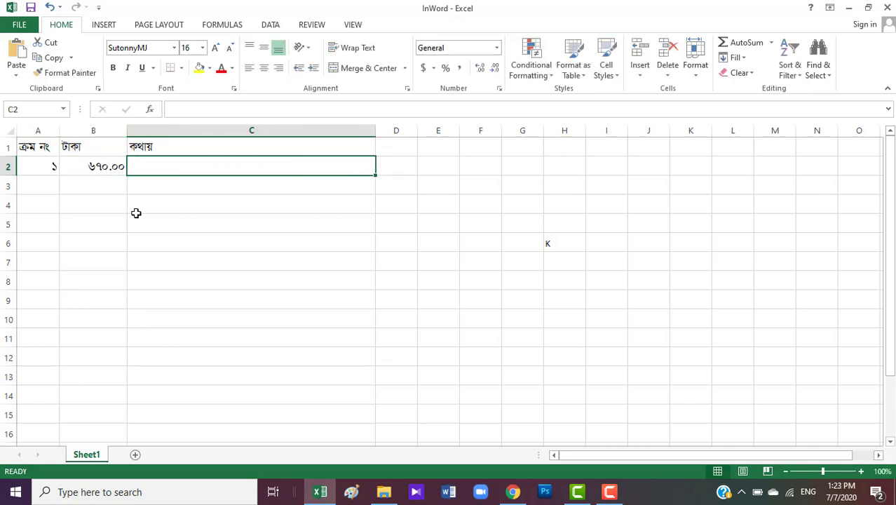
{"action": "type", "text": "=n"}
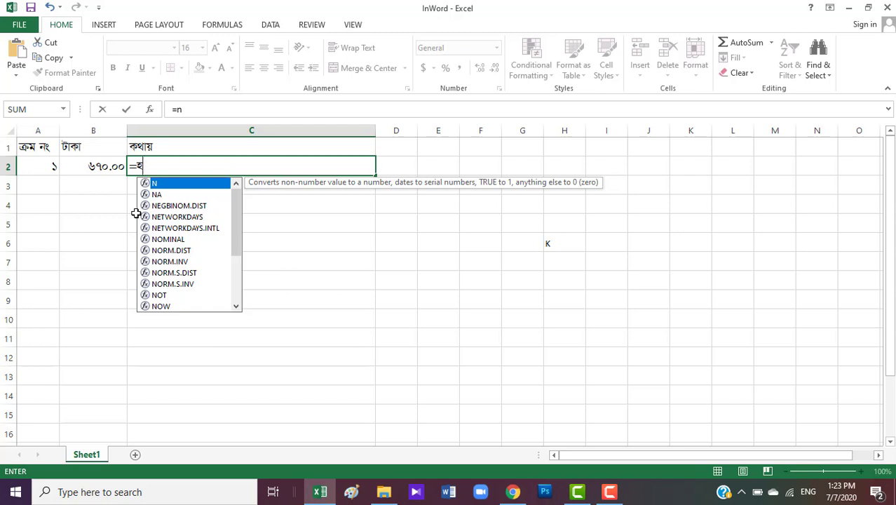
- Enter =inword(B2) in C2 so 670 is spelled out in Bangla words
{"action": "key", "text": "BackSpace"}
{"action": "type", "text": "n"}
{"action": "key", "text": "BackSpace"}
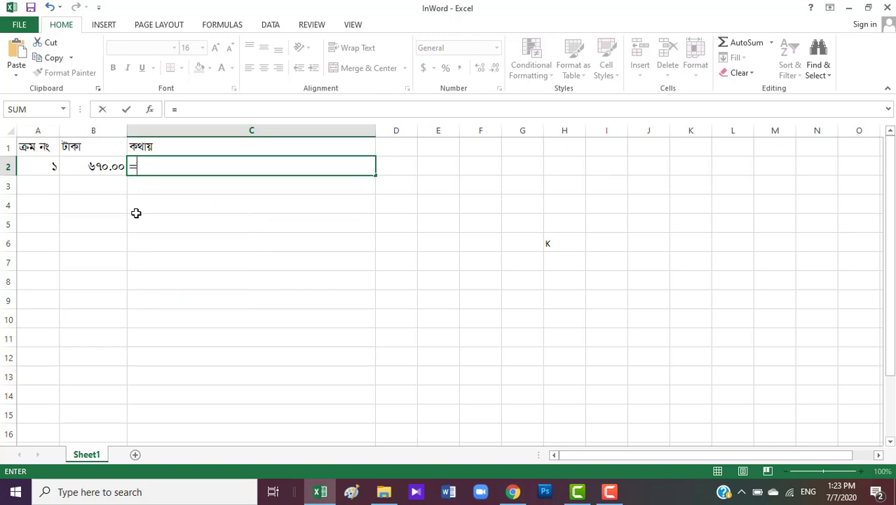
{"action": "type", "text": "inw"}
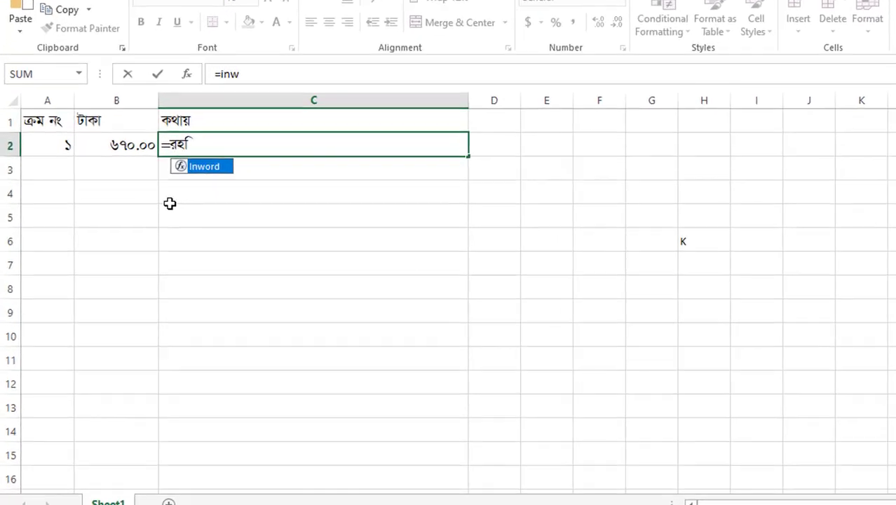
{"action": "type", "text": "ord"}
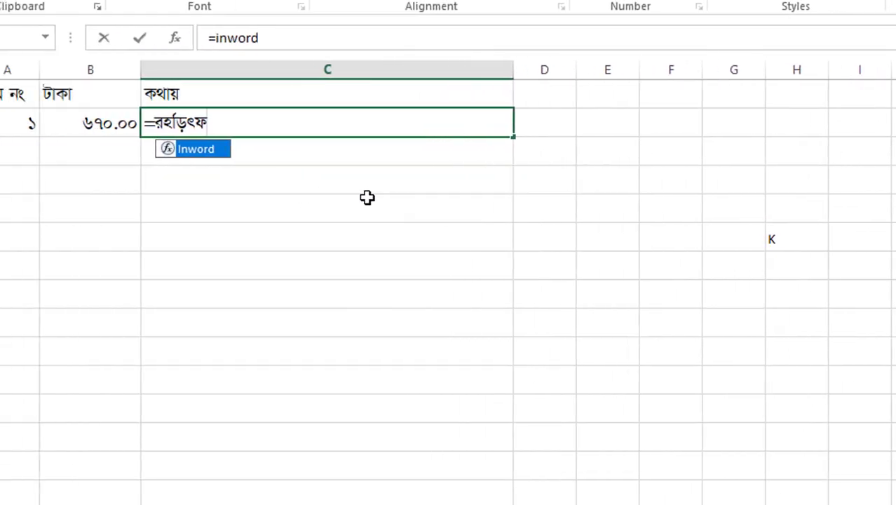
{"action": "key", "text": "Tab"}
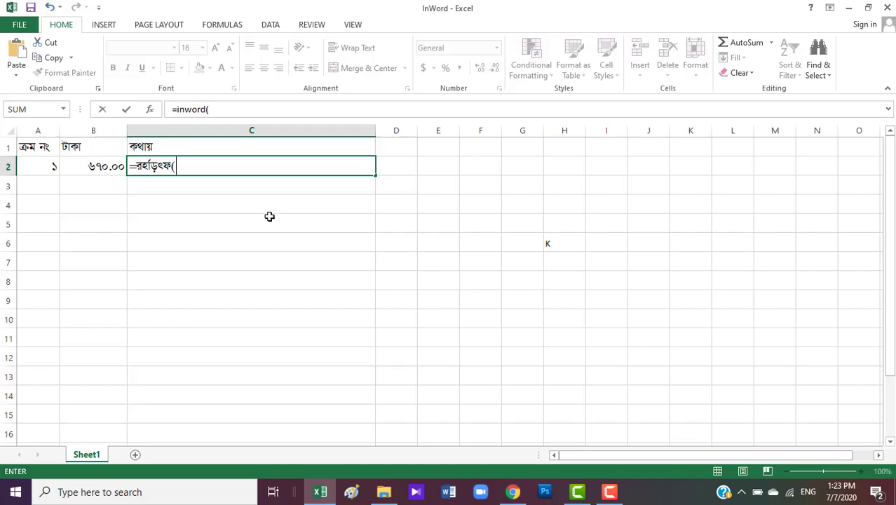
{"action": "left_click", "coordinate": [106, 165]}
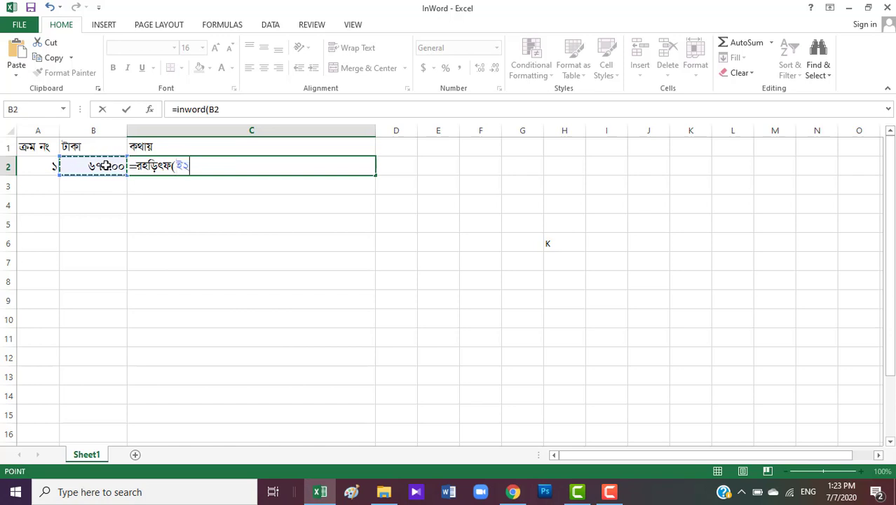
{"action": "type", "text": ")"}
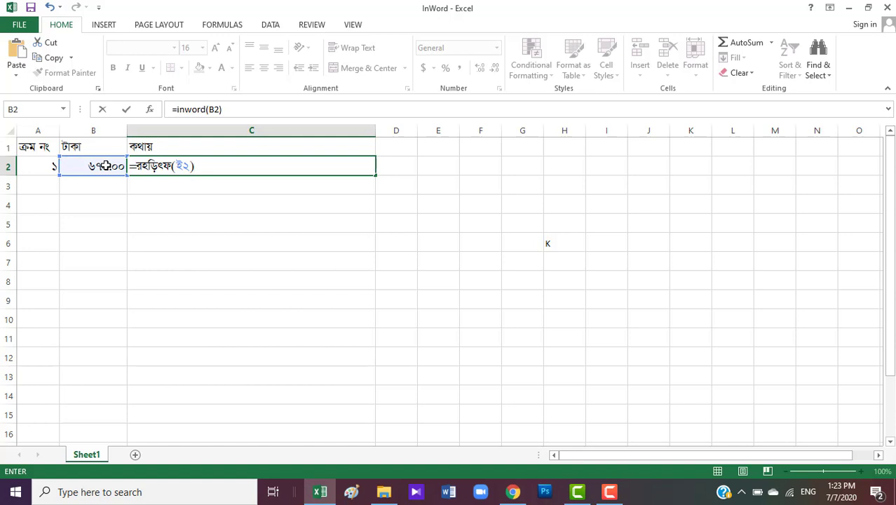
{"action": "key", "text": "Return"}
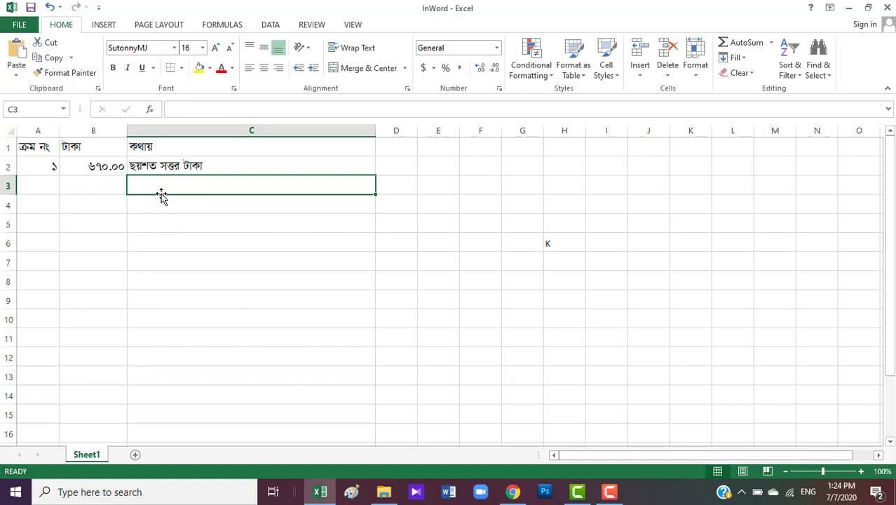
- Fill the InWord formula down to C13 and number A2:A11 from 1 to 10
{"action": "left_click", "coordinate": [287, 167]}
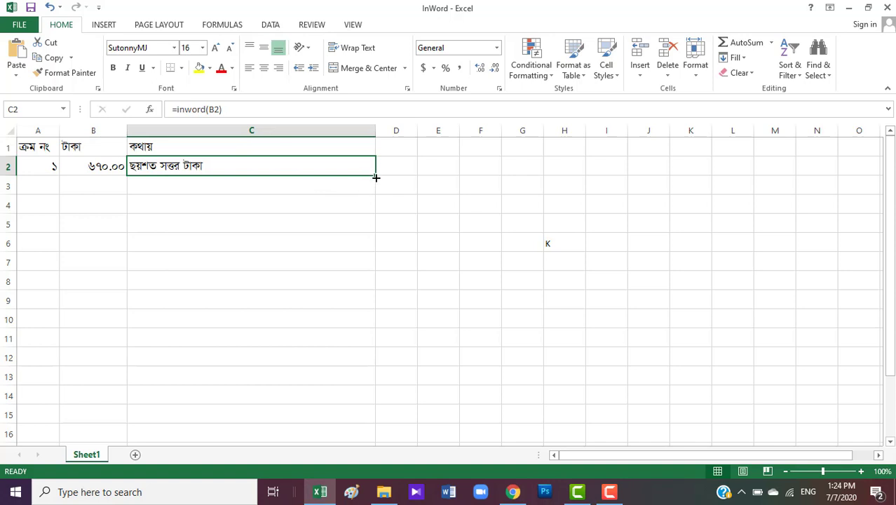
{"action": "left_click_drag", "start_coordinate": [376, 176], "coordinate": [364, 389]}
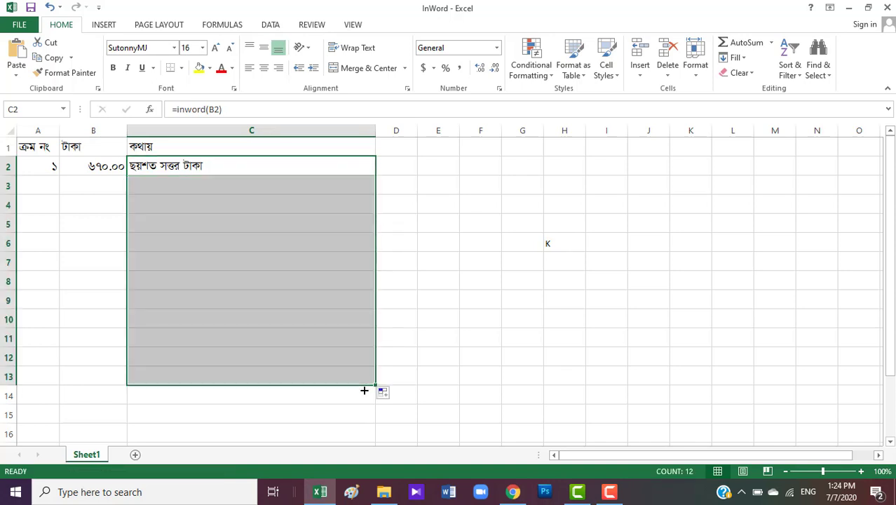
{"action": "left_click", "coordinate": [42, 167]}
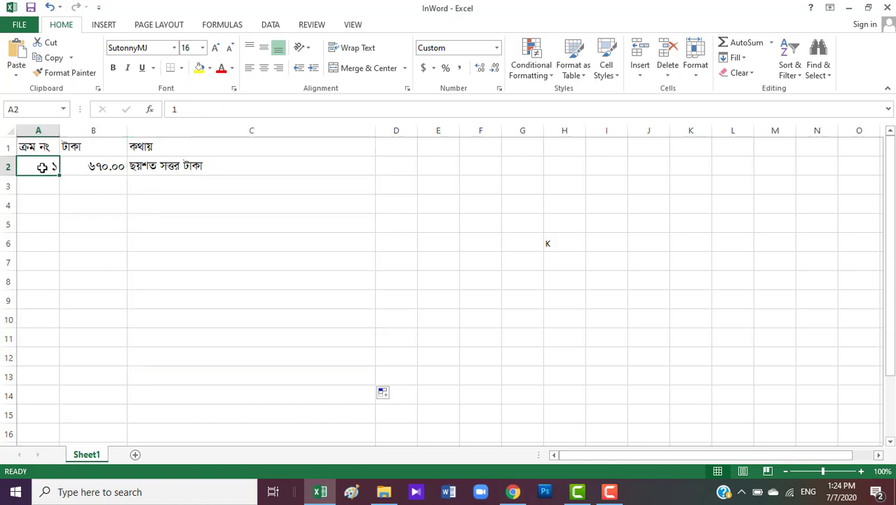
{"action": "left_click_drag", "start_coordinate": [60, 174], "coordinate": [54, 339]}
{"action": "left_click_drag", "start_coordinate": [108, 186], "coordinate": [137, 213]}
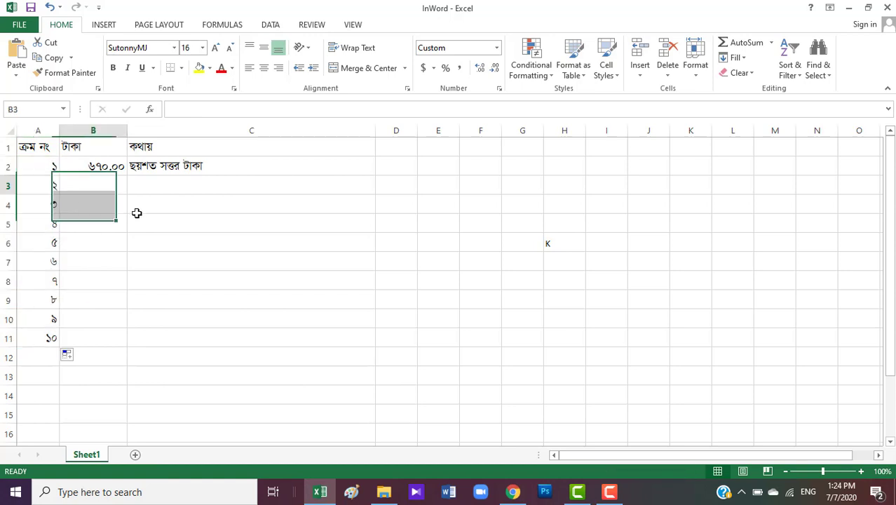
{"action": "left_click", "coordinate": [93, 185]}
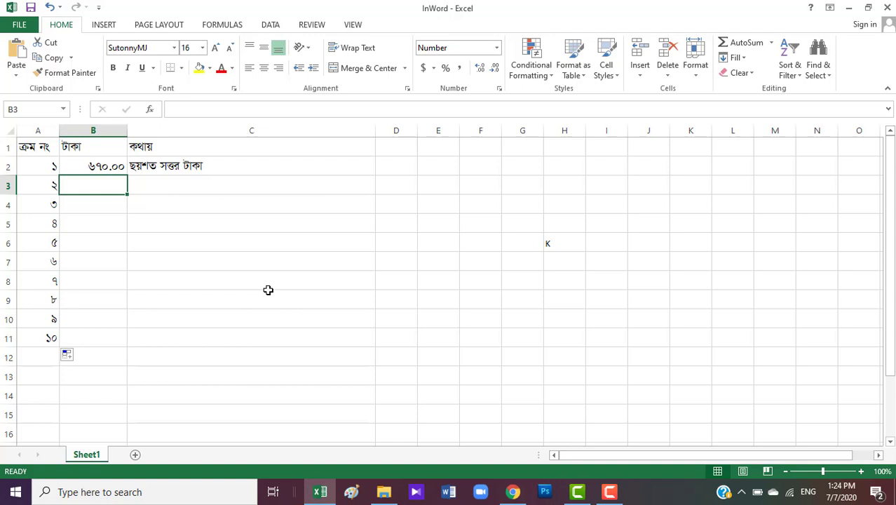
- Enter amounts 550, 76.90 and 4556.98 in B3, B4 and B5
{"action": "type", "text": "550"}
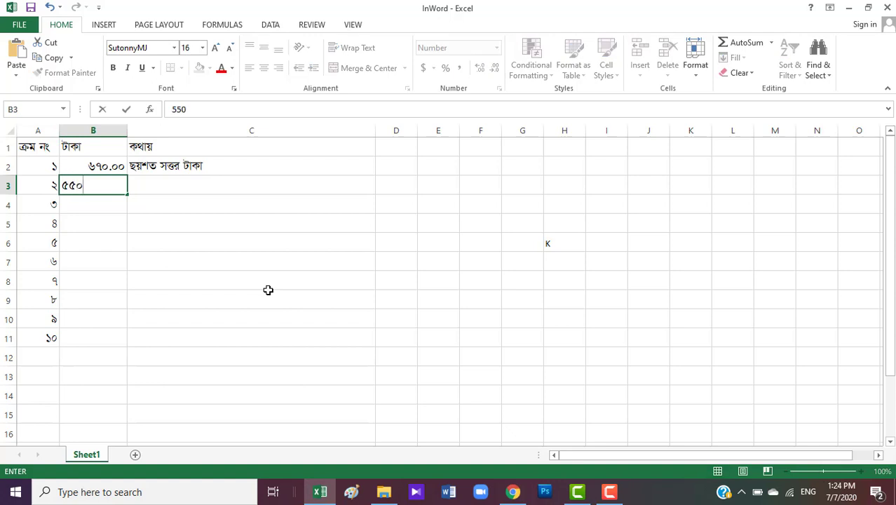
{"action": "key", "text": "Tab"}
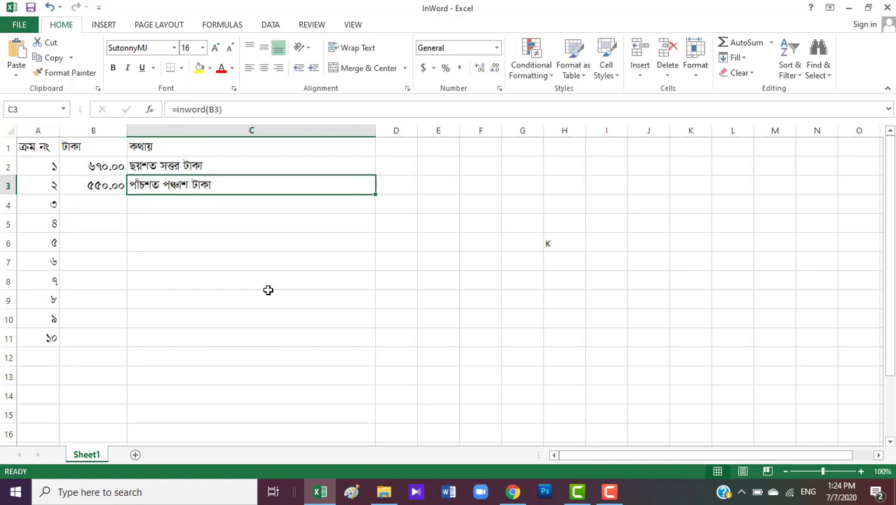
{"action": "key", "text": "Left"}
{"action": "key", "text": "Down"}
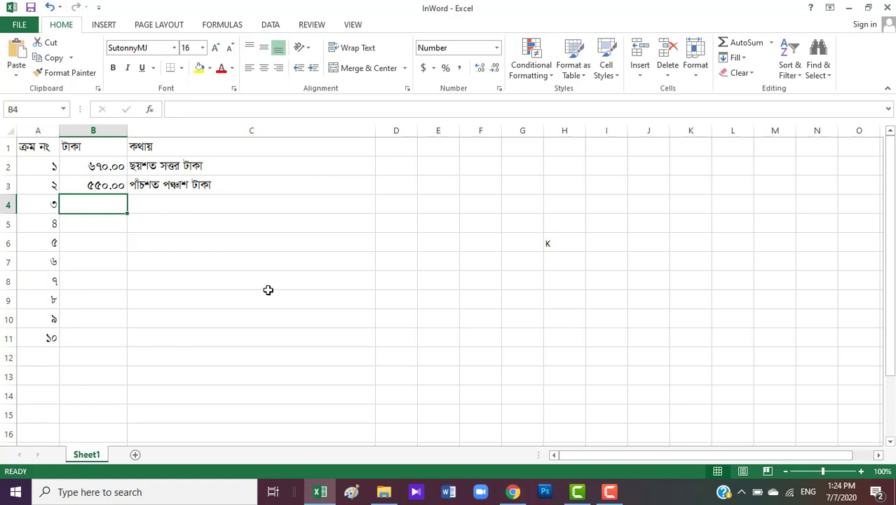
{"action": "type", "text": "76"}
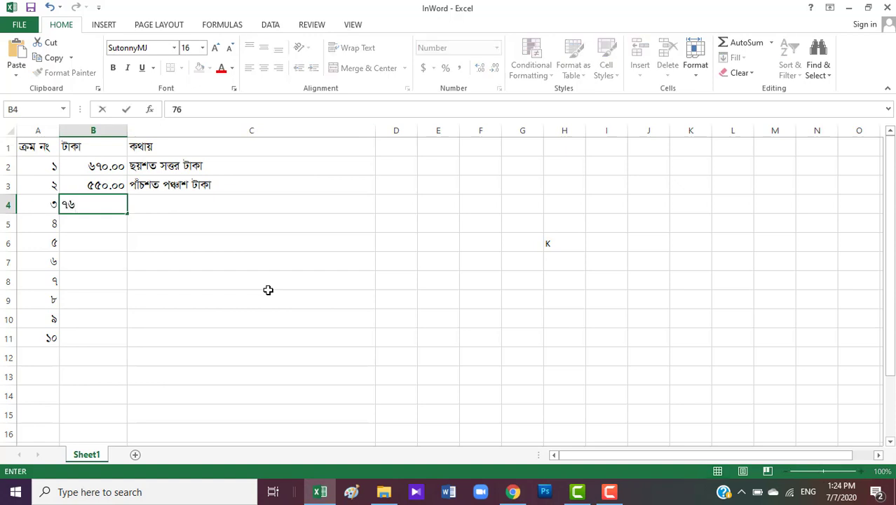
{"action": "type", "text": ".90"}
{"action": "key", "text": "Return"}
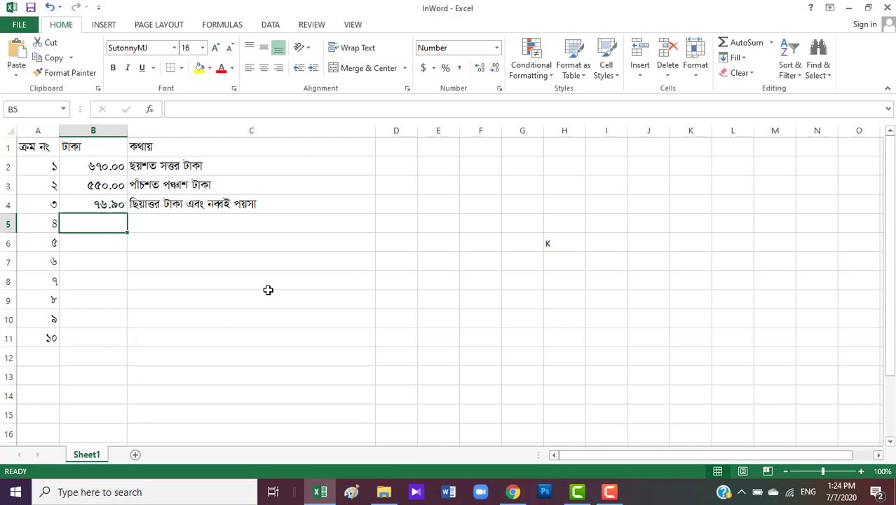
{"action": "type", "text": "4556"}
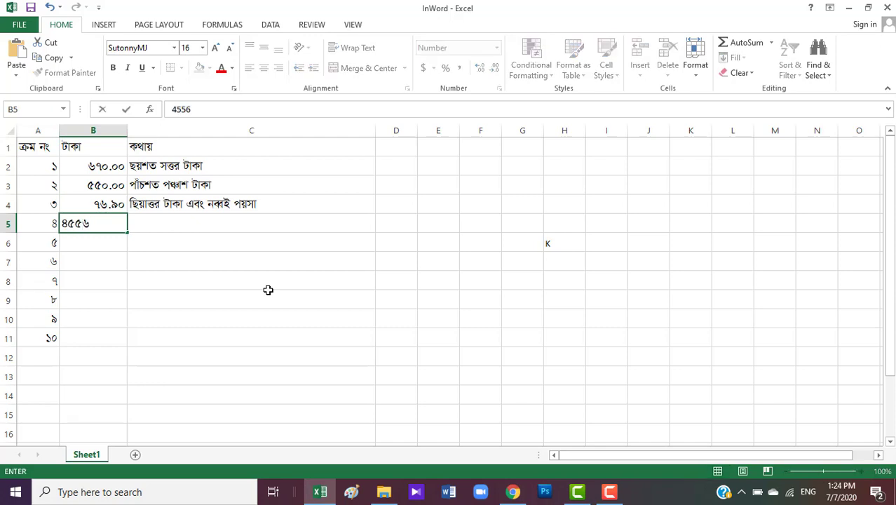
{"action": "type", "text": ".98"}
{"action": "key", "text": "Tab"}
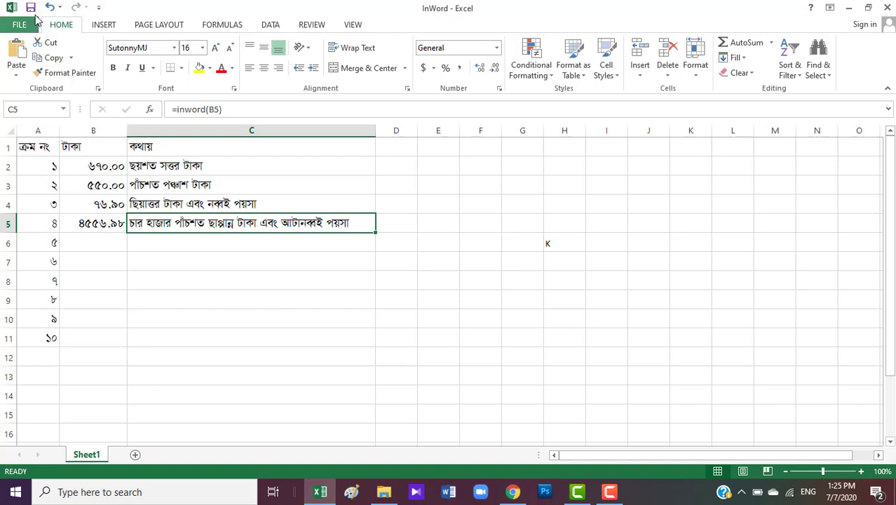
- Save the InWord workbook, check the copied formula in C9, and close Excel
{"action": "left_click", "coordinate": [30, 7]}
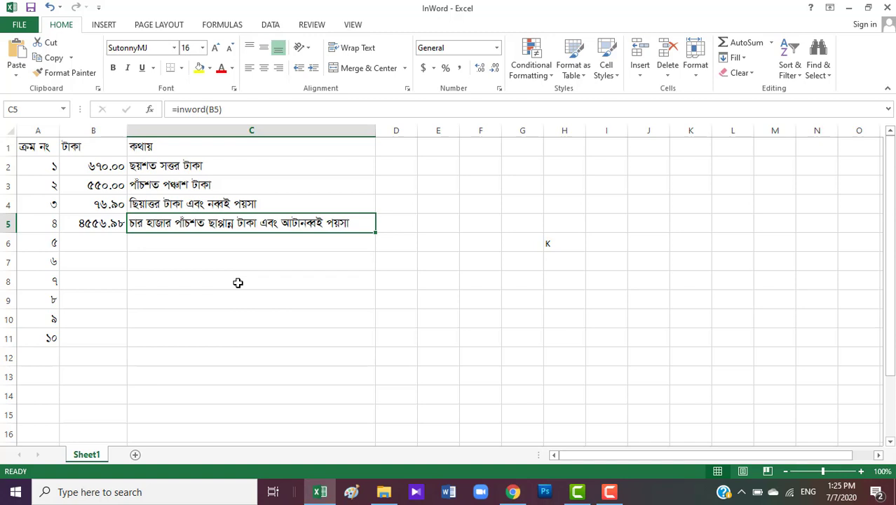
{"action": "left_click", "coordinate": [210, 298]}
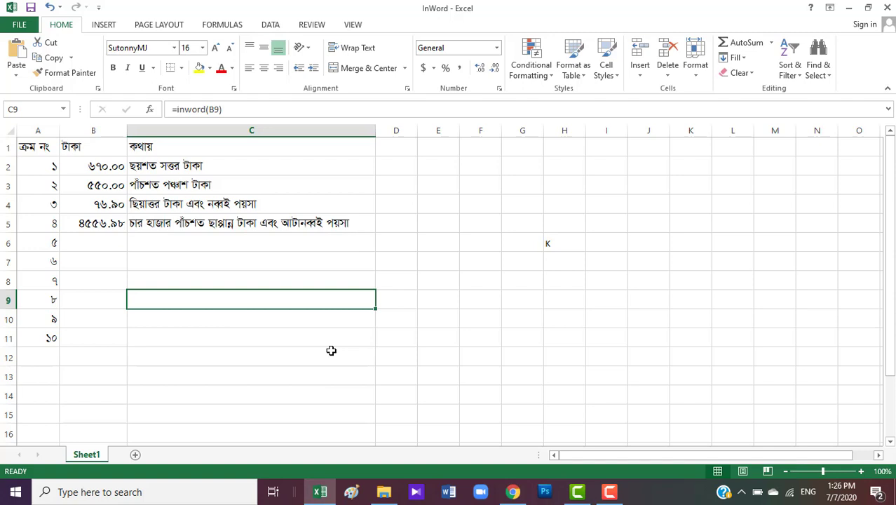
{"action": "left_click", "coordinate": [886, 8]}
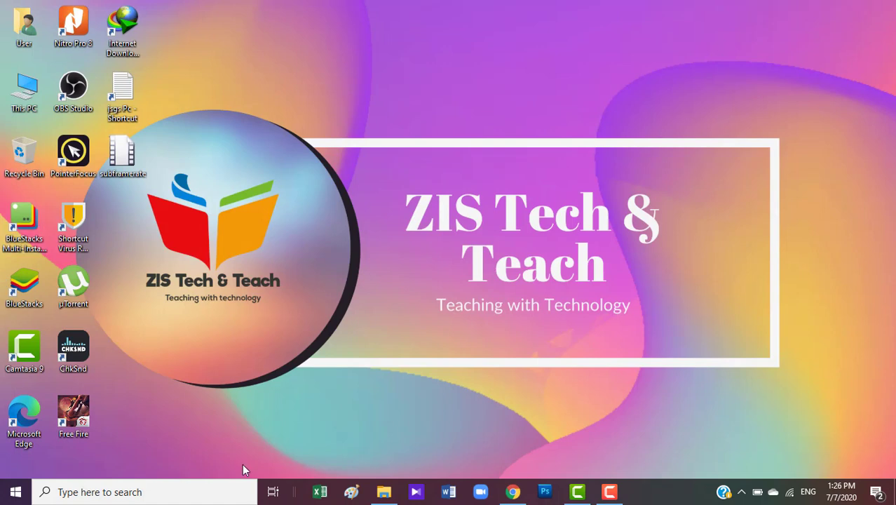
- Launch Excel, create a blank Book1 workbook, and open its VBA editor with Alt+F11
{"action": "left_click", "coordinate": [321, 491]}
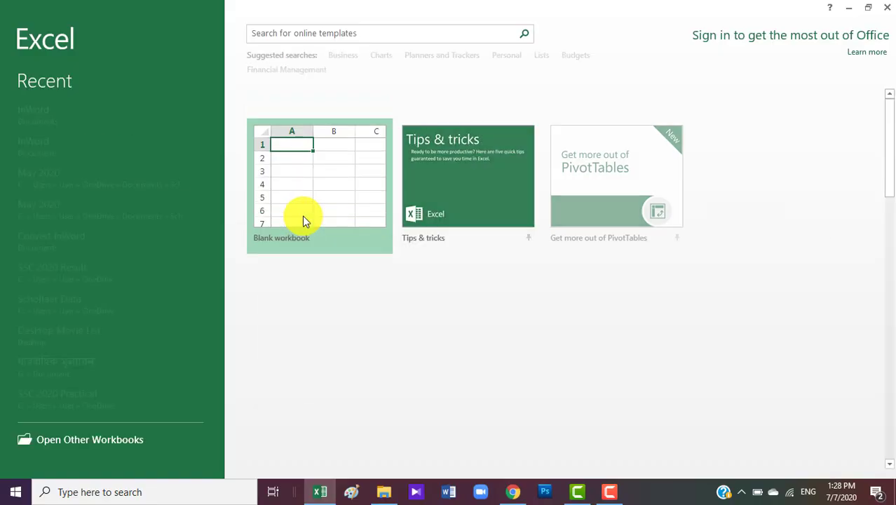
{"action": "left_click", "coordinate": [317, 191]}
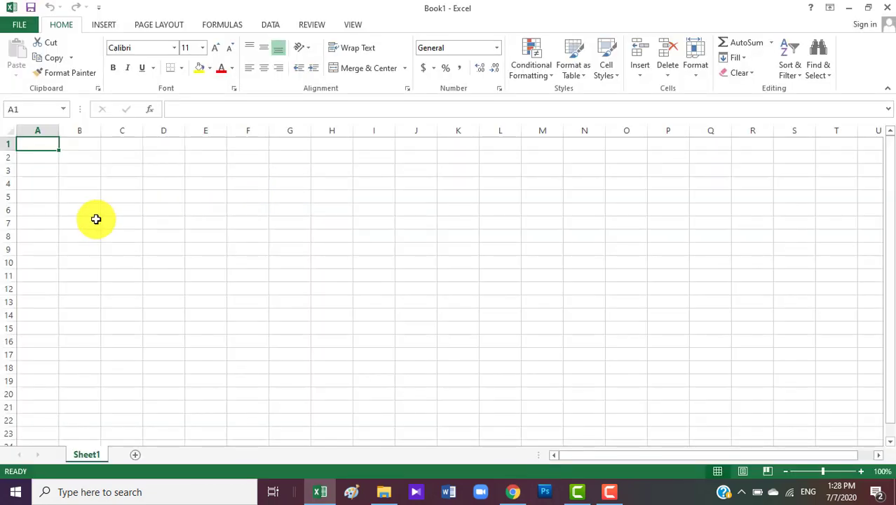
{"action": "key", "text": "alt+F11"}
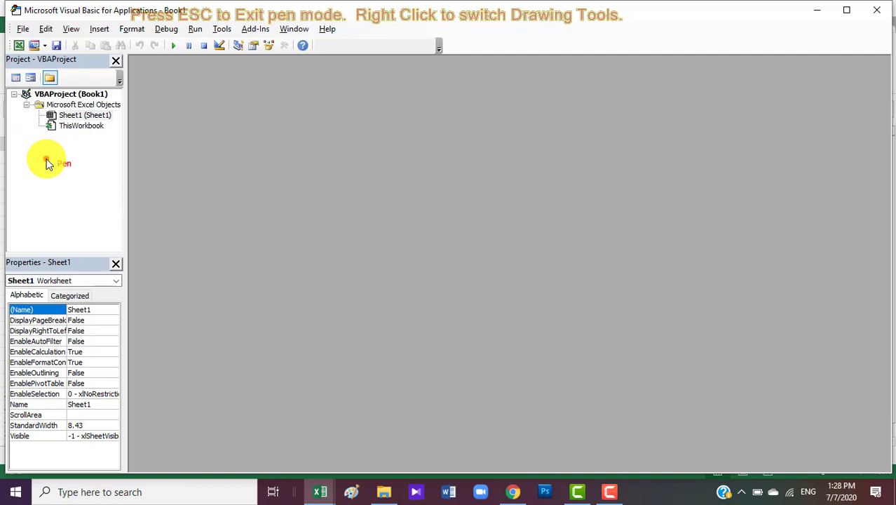
- Import InWord.bas from the Downloads folder into Book1's VBA project, then save
{"action": "key", "text": "Escape"}
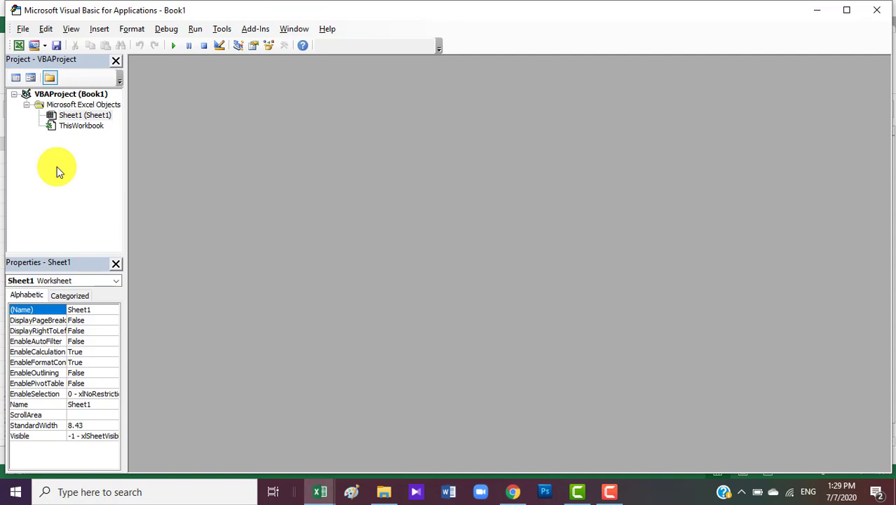
{"action": "right_click", "coordinate": [58, 169]}
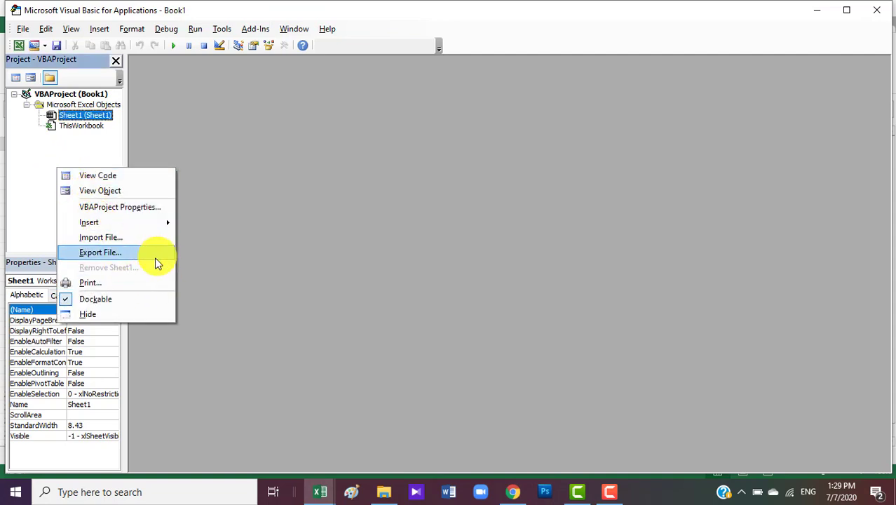
{"action": "left_click", "coordinate": [125, 240]}
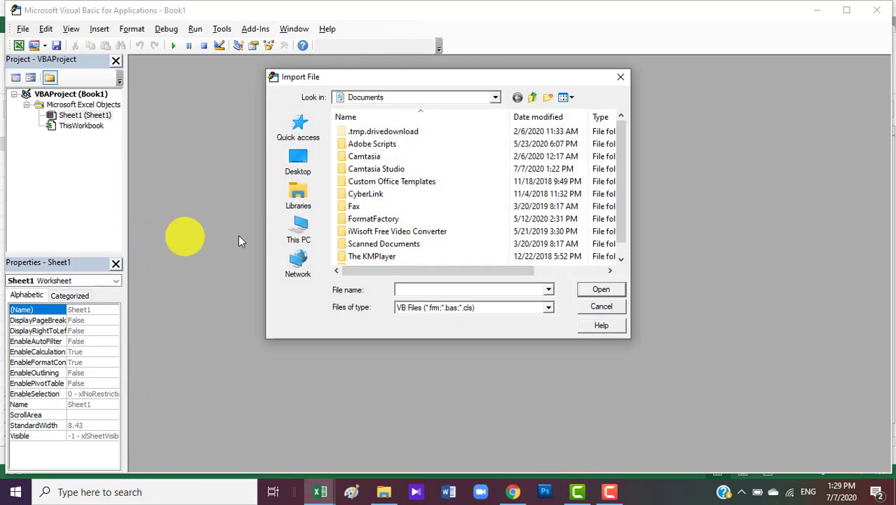
{"action": "left_click", "coordinate": [392, 100]}
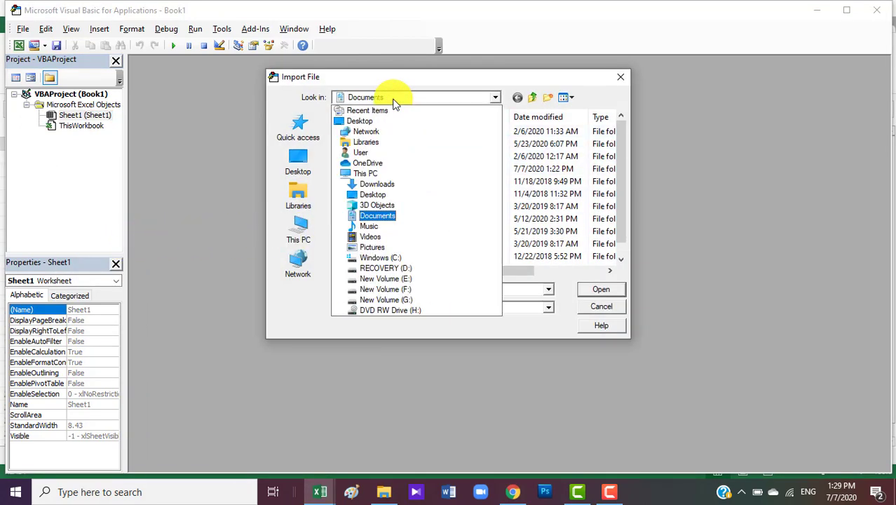
{"action": "left_click", "coordinate": [377, 184]}
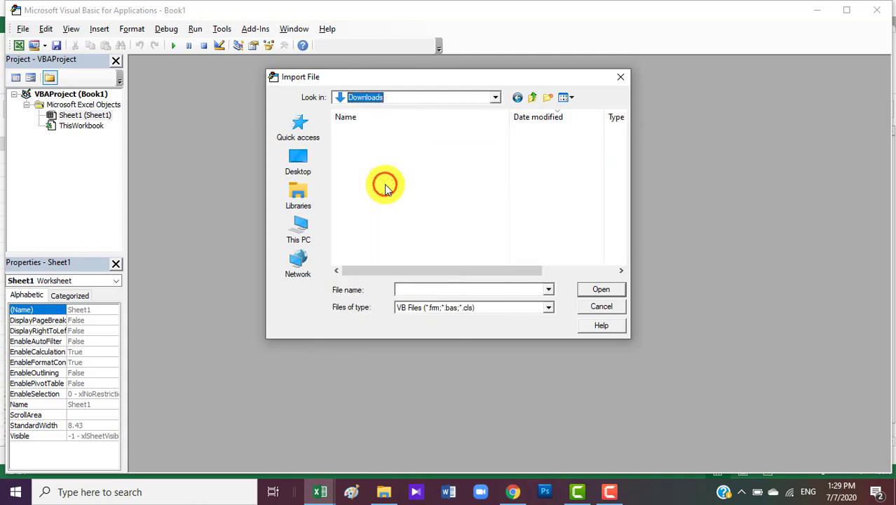
{"action": "left_click", "coordinate": [382, 159]}
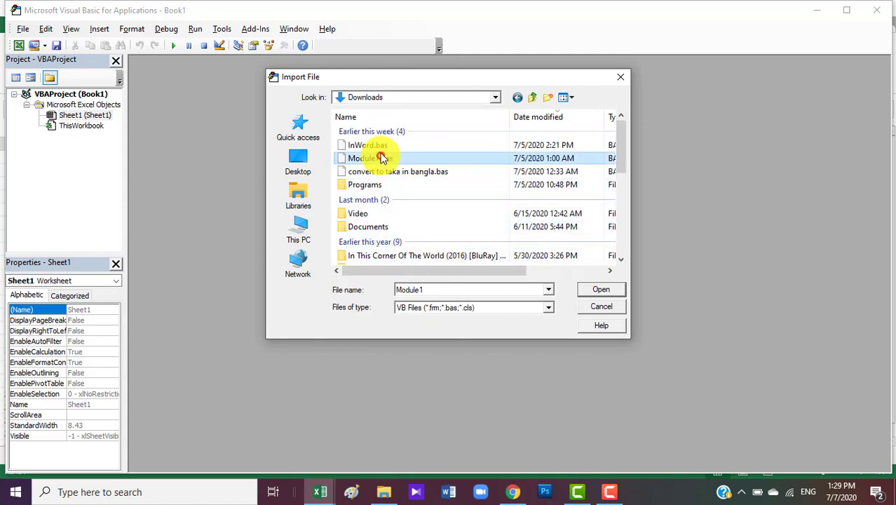
{"action": "left_click", "coordinate": [378, 145]}
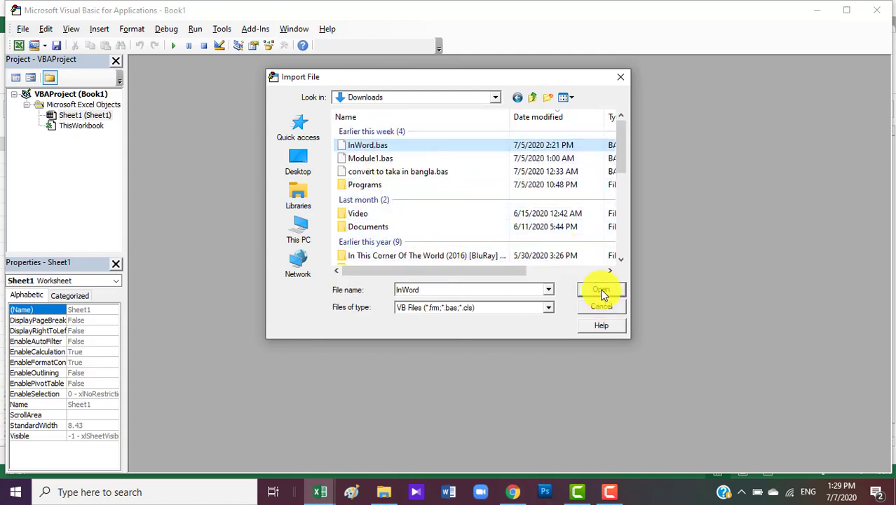
{"action": "left_click", "coordinate": [601, 290]}
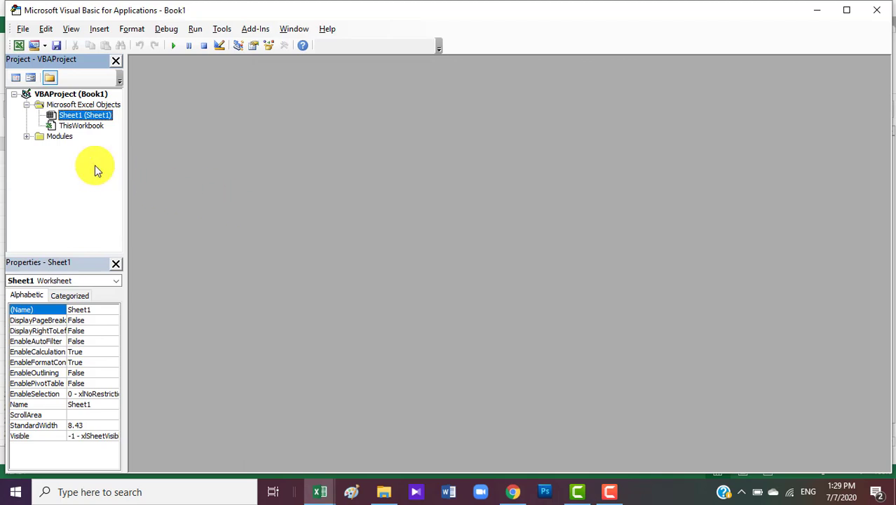
{"action": "left_click", "coordinate": [58, 46]}
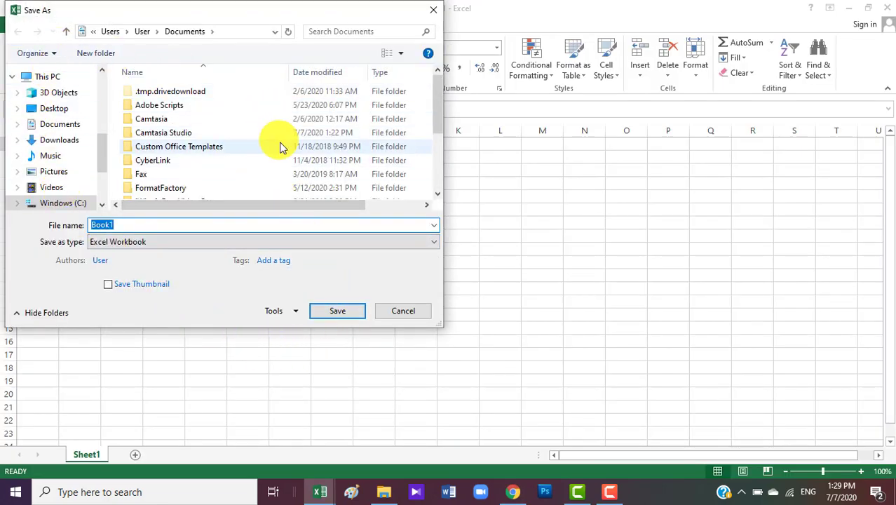
- Save the workbook as an Excel Macro-Enabled Workbook named 'inword file'
{"action": "left_click", "coordinate": [183, 246]}
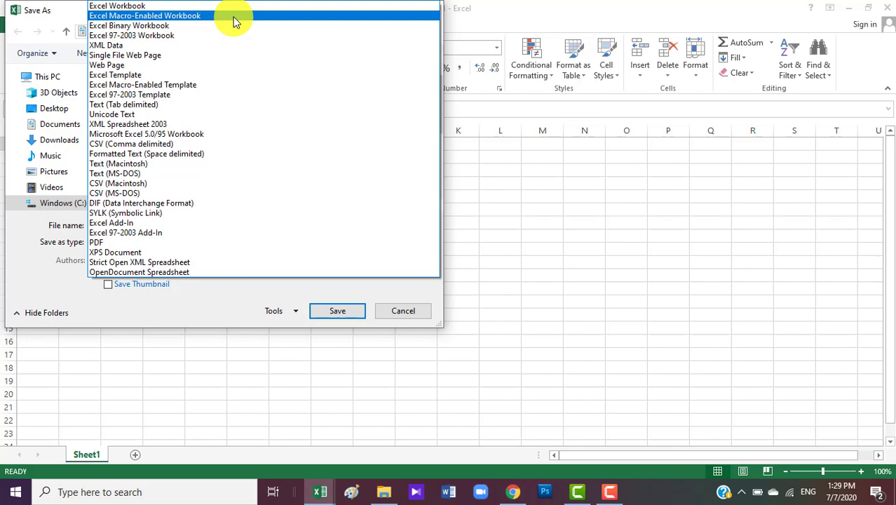
{"action": "left_click", "coordinate": [234, 17]}
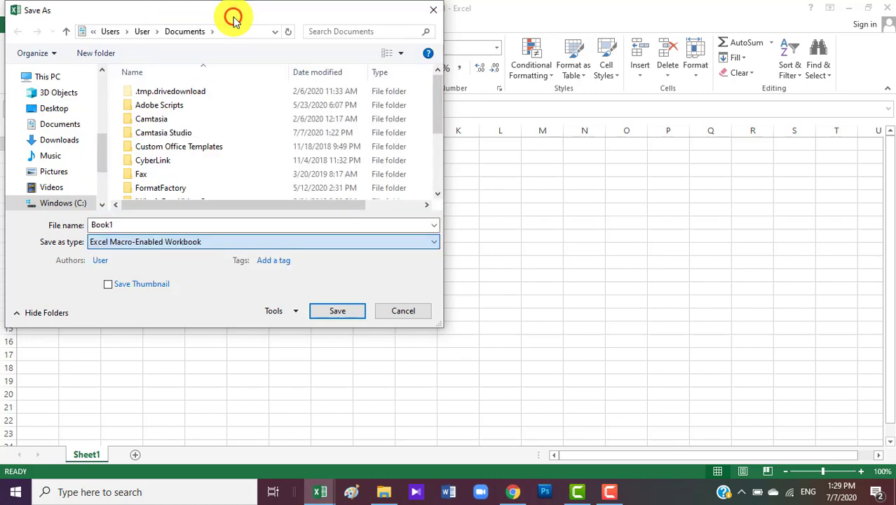
{"action": "left_click", "coordinate": [276, 224]}
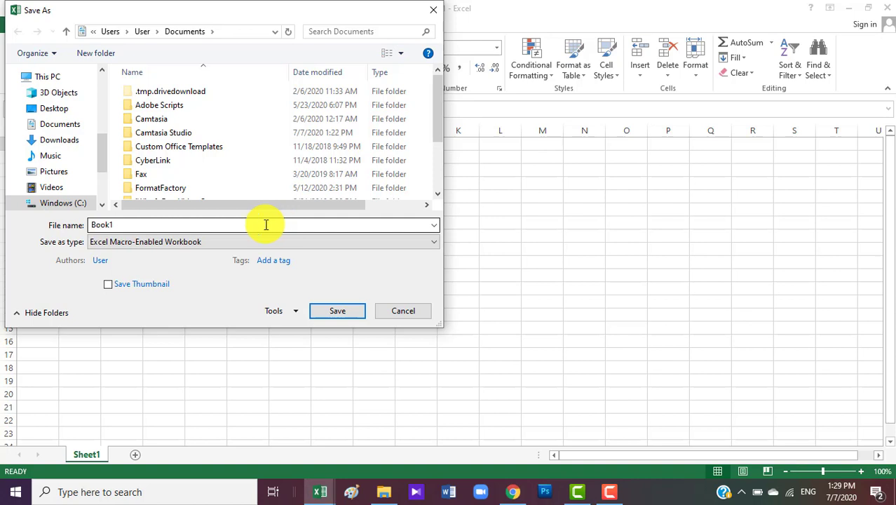
{"action": "double_click", "coordinate": [257, 227]}
{"action": "key", "text": "BackSpace"}
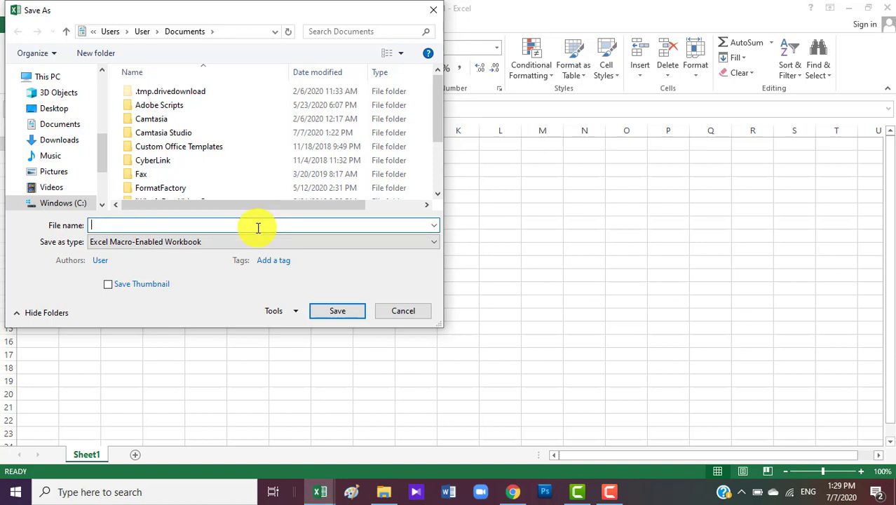
{"action": "type", "text": "in"}
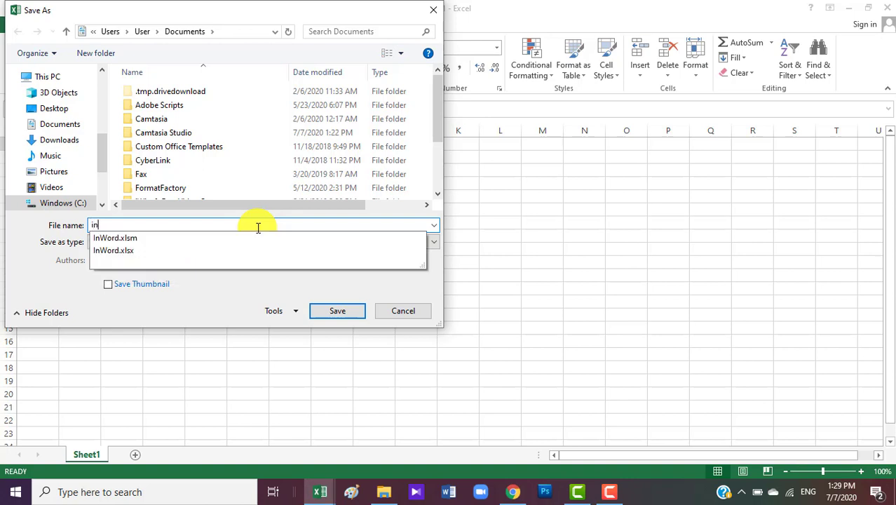
{"action": "type", "text": "word file"}
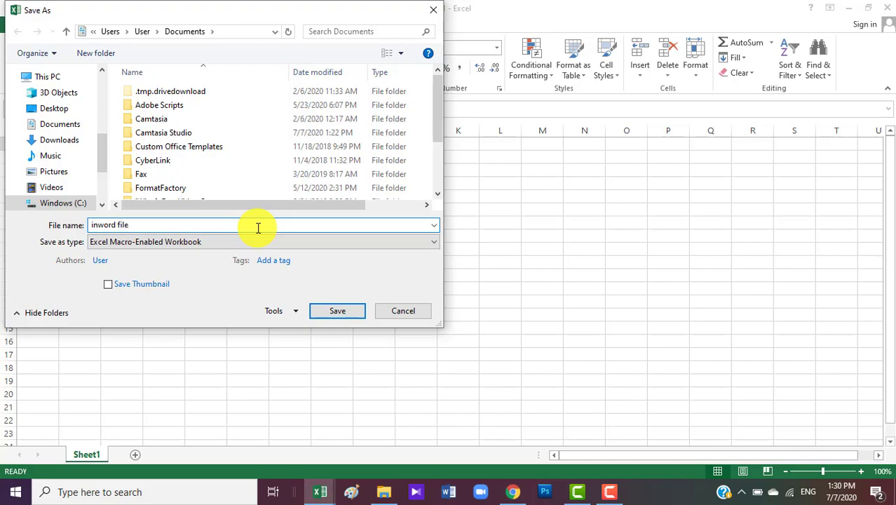
{"action": "key", "text": "Return"}
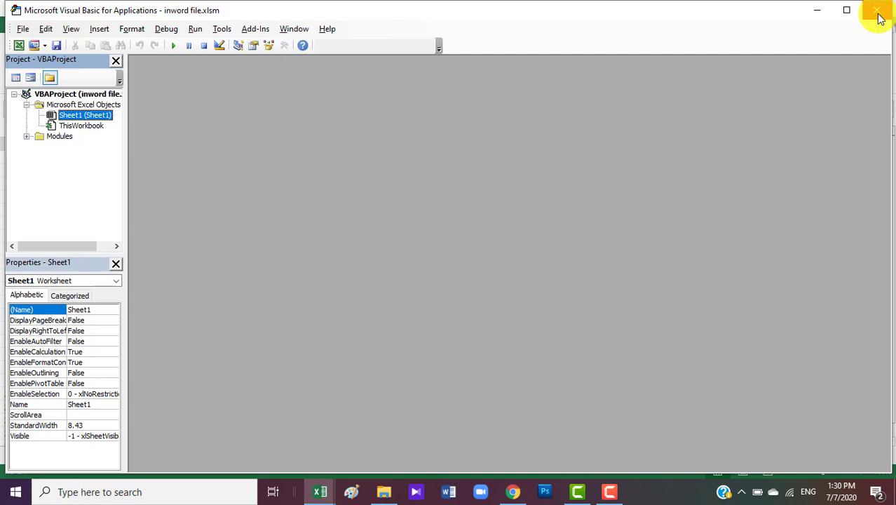
- Return from the VBA editor to the sheet and enter a test amount of 5 in B2
{"action": "left_click", "coordinate": [880, 19]}
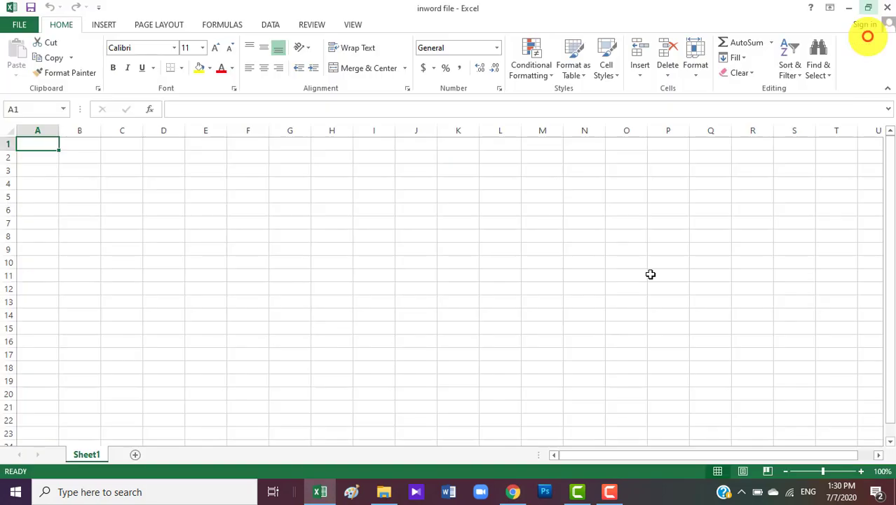
{"action": "left_click", "coordinate": [77, 159]}
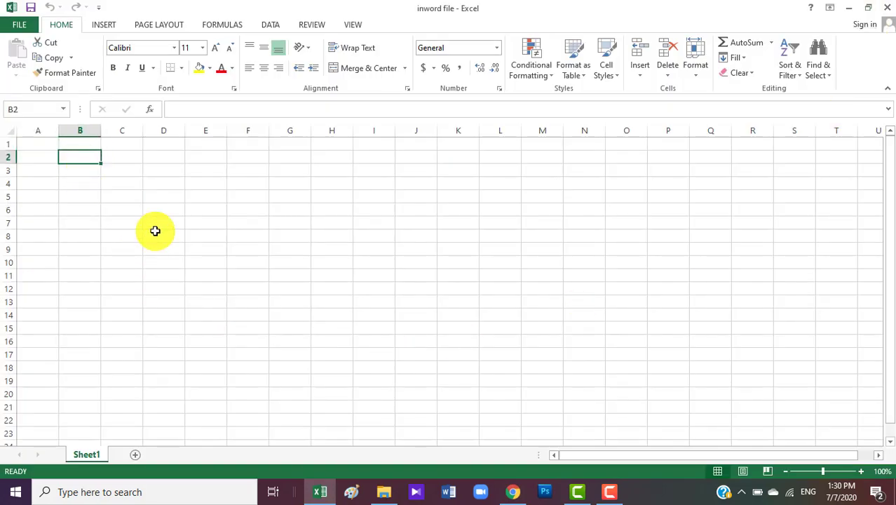
{"action": "type", "text": "5"}
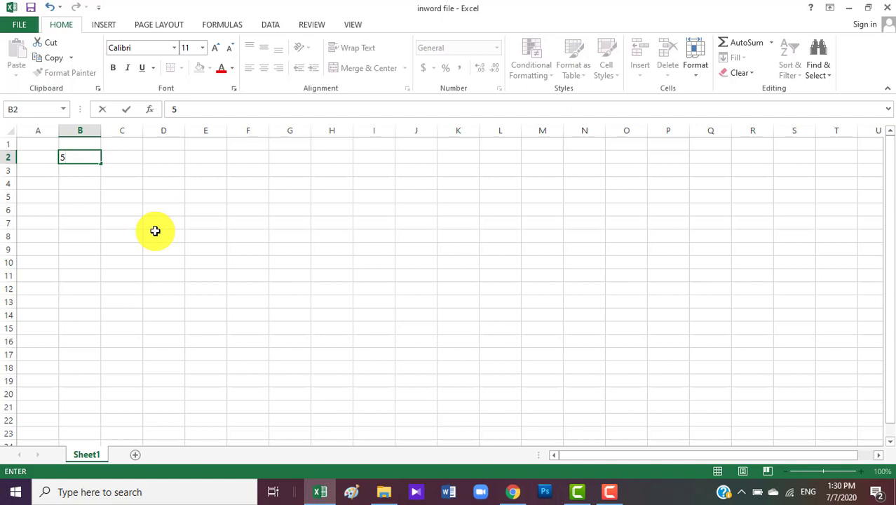
{"action": "left_click", "coordinate": [91, 223]}
- Change the font of column B to SutonnyMJ
{"action": "left_click", "coordinate": [92, 133]}
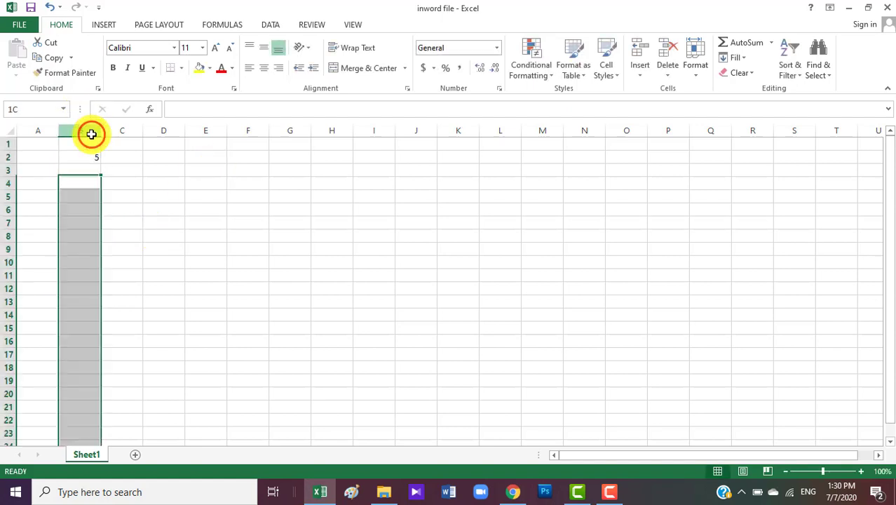
{"action": "left_click", "coordinate": [175, 52]}
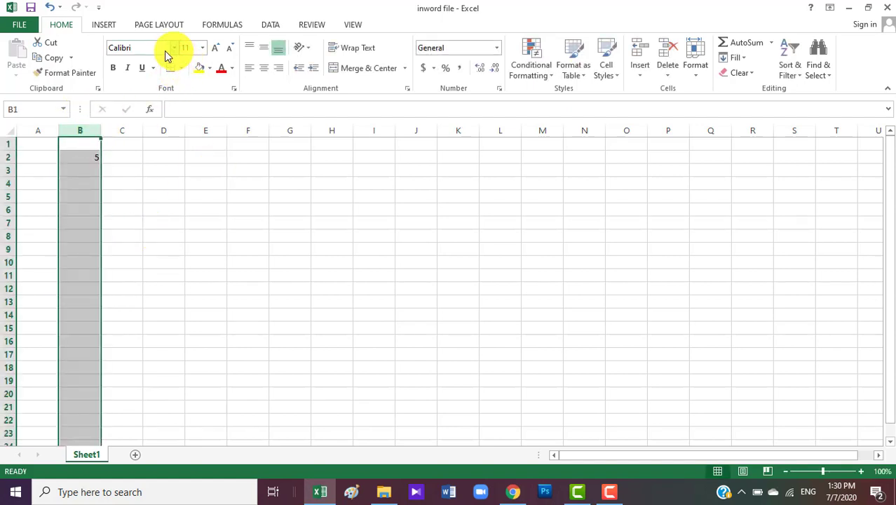
{"action": "left_click", "coordinate": [152, 50]}
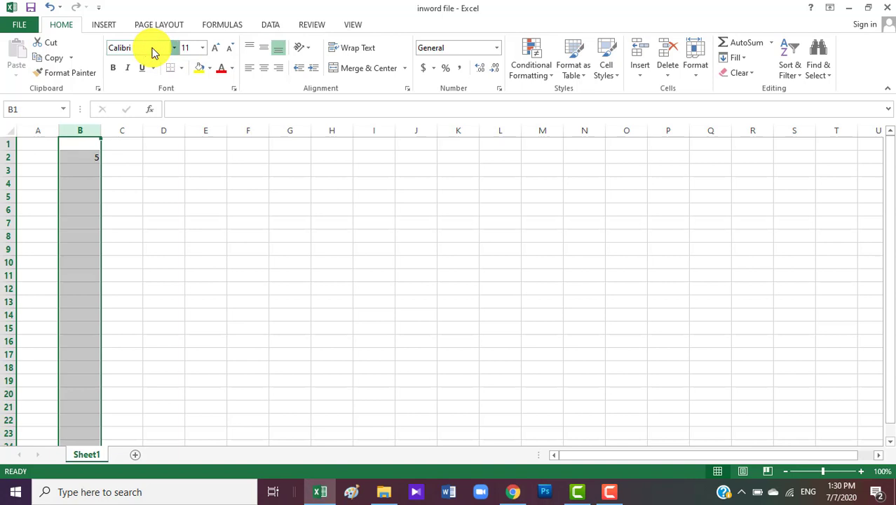
{"action": "key", "text": "BackSpace"}
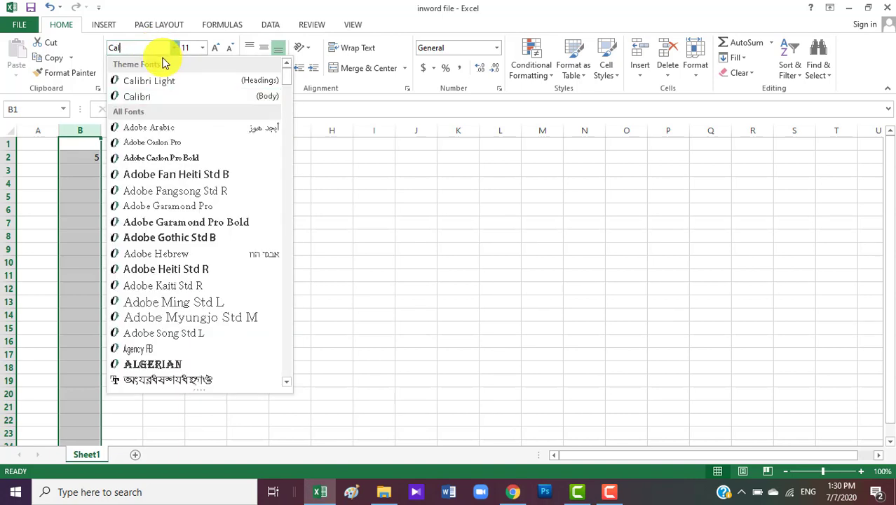
{"action": "type", "text": "S"}
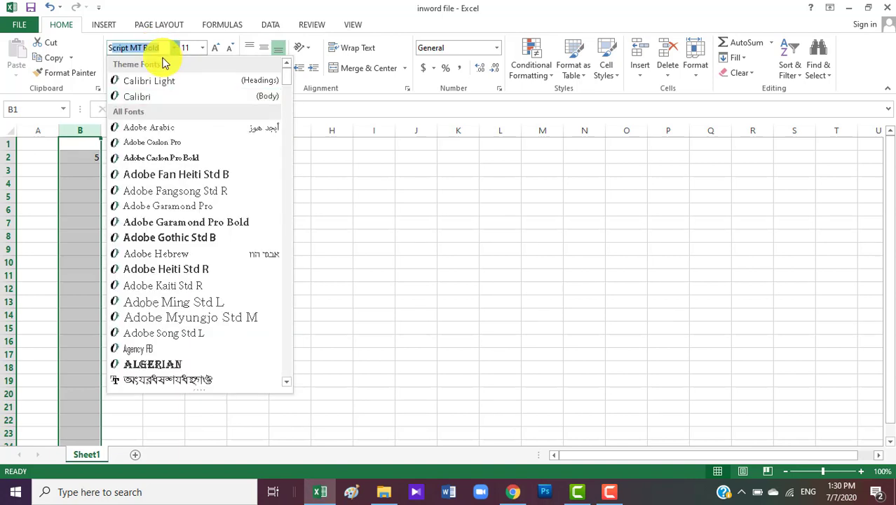
{"action": "type", "text": "h"}
{"action": "key", "text": "BackSpace"}
{"action": "key", "text": "BackSpace"}
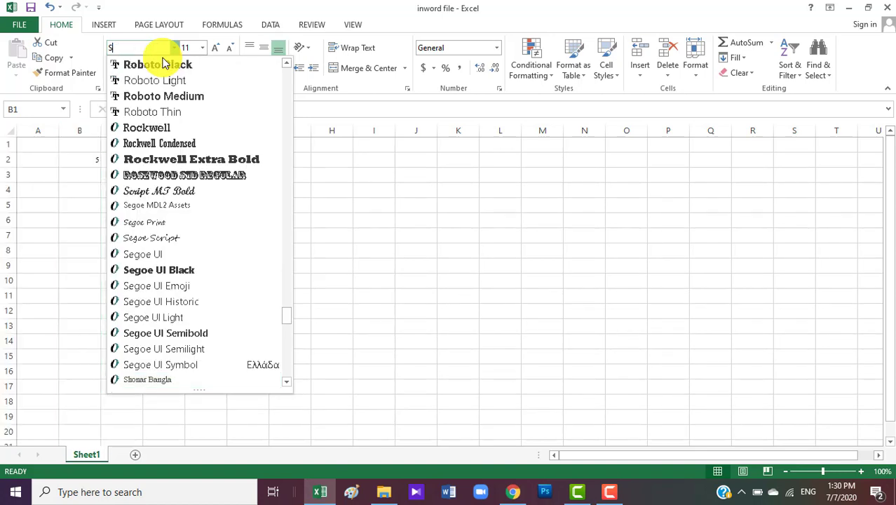
{"action": "type", "text": "u"}
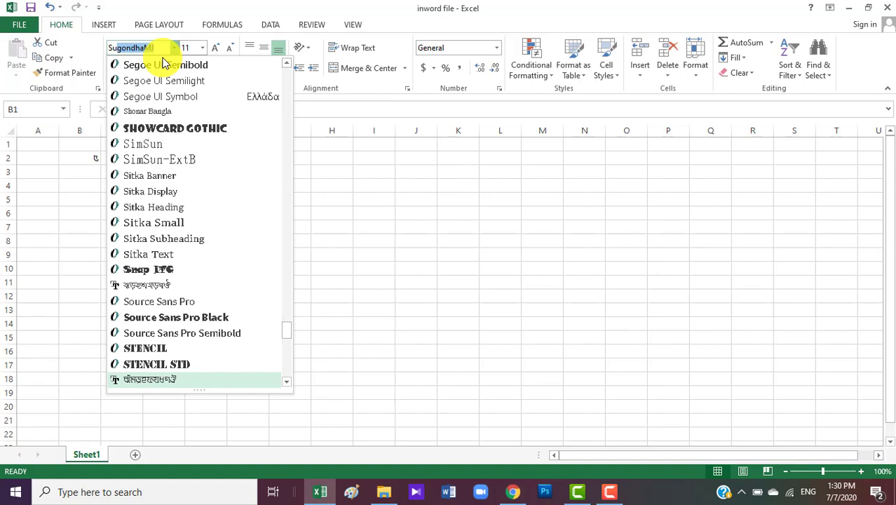
{"action": "type", "text": "tonny"}
{"action": "key", "text": "Return"}
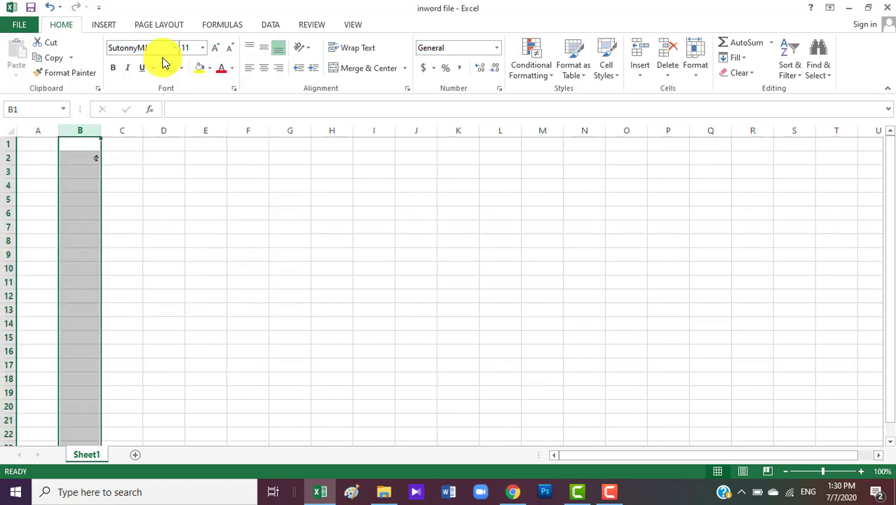
{"action": "left_click", "coordinate": [122, 159]}
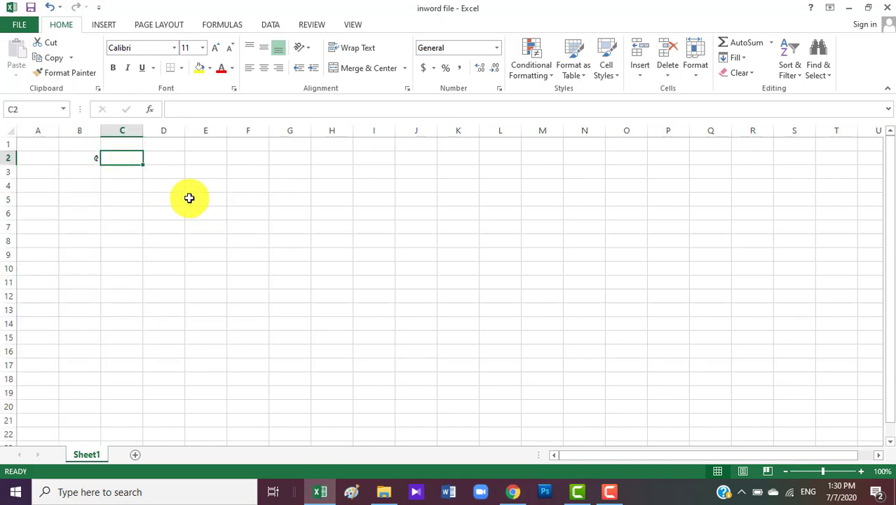
- Enter =inword(B2) in C2 and widen column C to fit the result
{"action": "type", "text": "=in"}
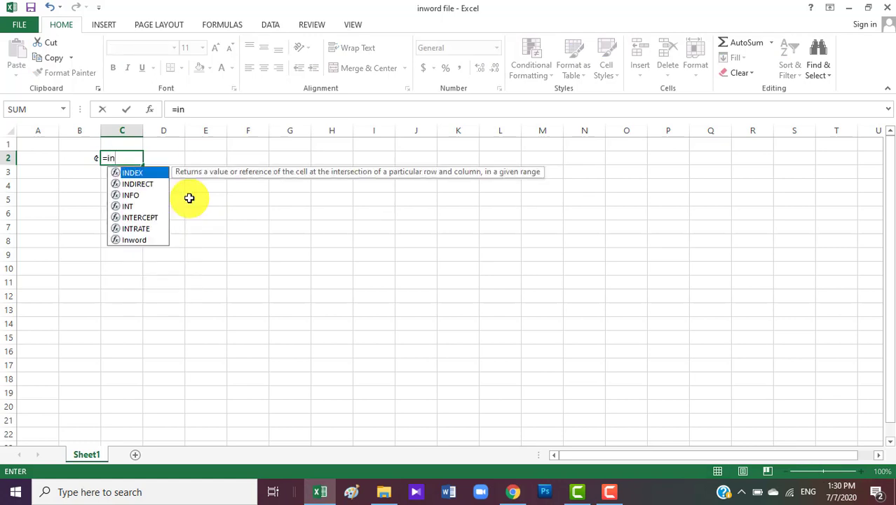
{"action": "type", "text": "wor"}
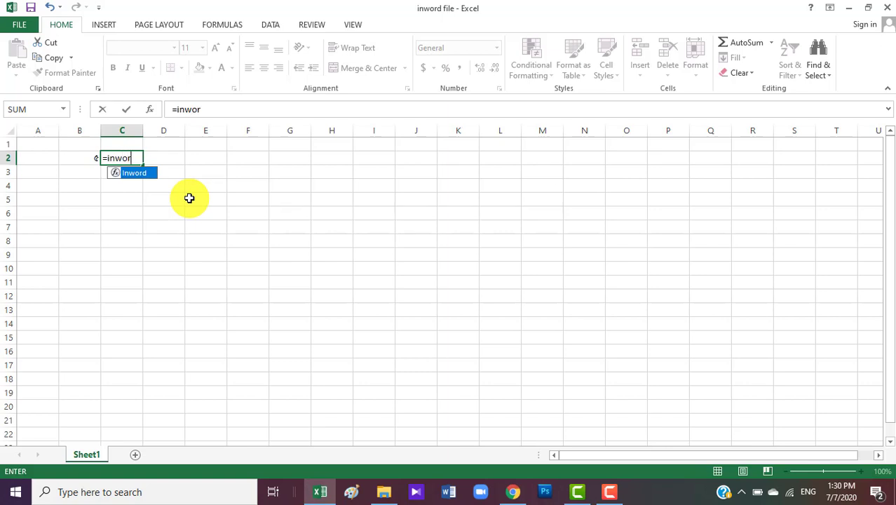
{"action": "type", "text": "("}
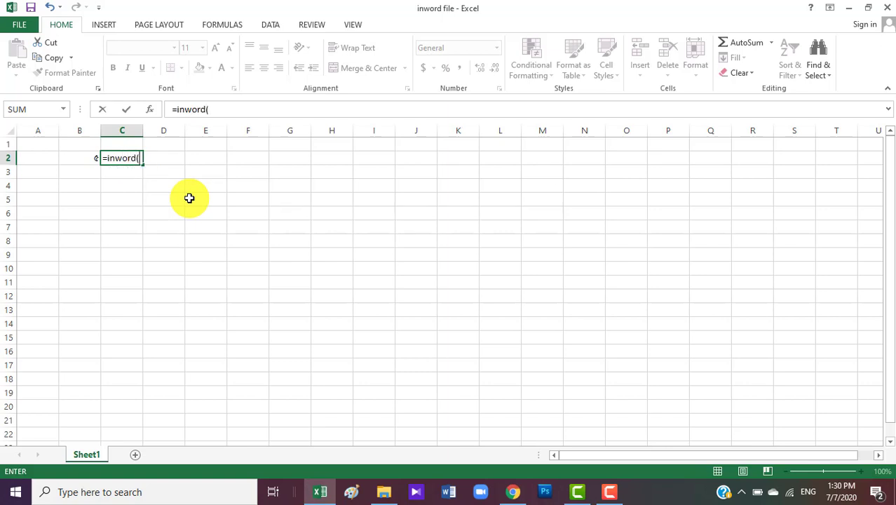
{"action": "left_click", "coordinate": [86, 160]}
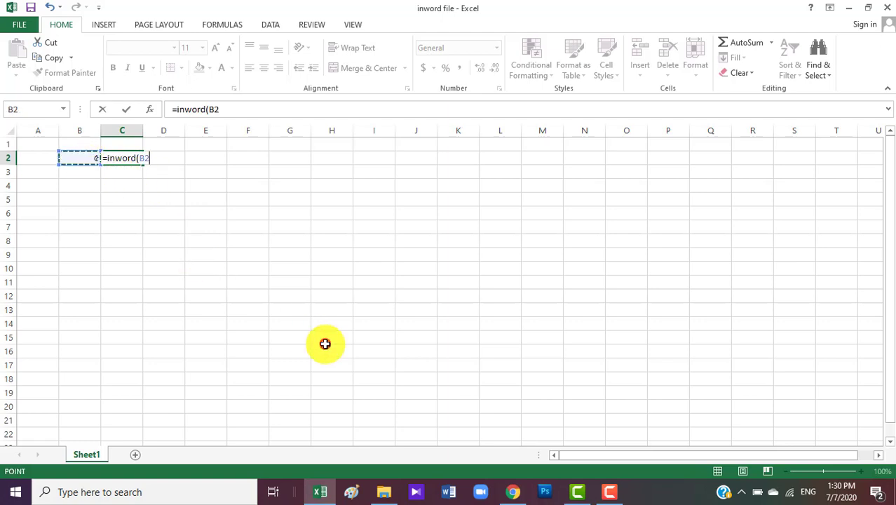
{"action": "type", "text": ")"}
{"action": "key", "text": "Return"}
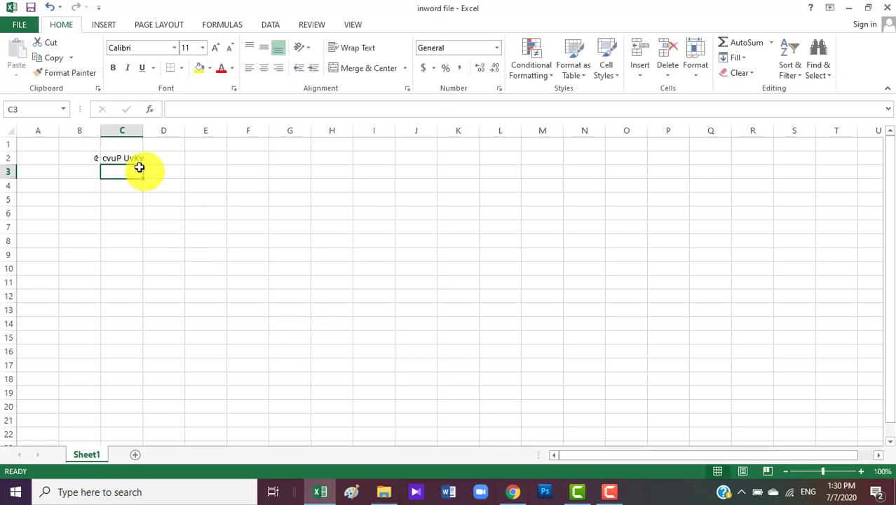
{"action": "left_click", "coordinate": [132, 155]}
{"action": "left_click_drag", "start_coordinate": [143, 131], "coordinate": [216, 131]}
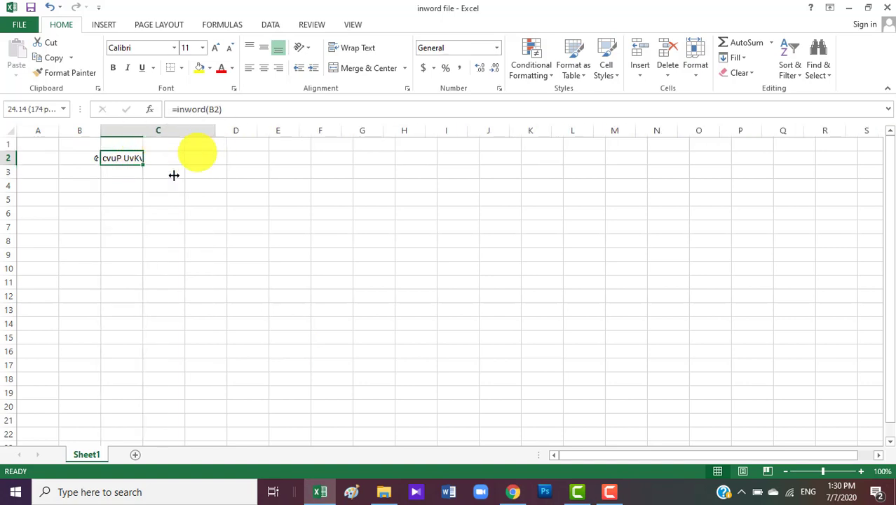
- Set C2's font to SutonnyMJ so the five-Taka InWord result reads in Bangla words
{"action": "left_click", "coordinate": [175, 48]}
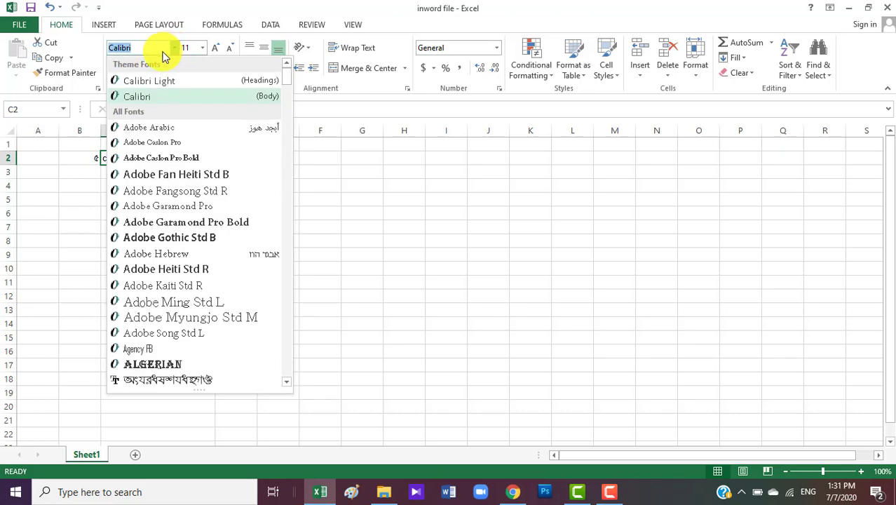
{"action": "type", "text": "SutonnyMJ"}
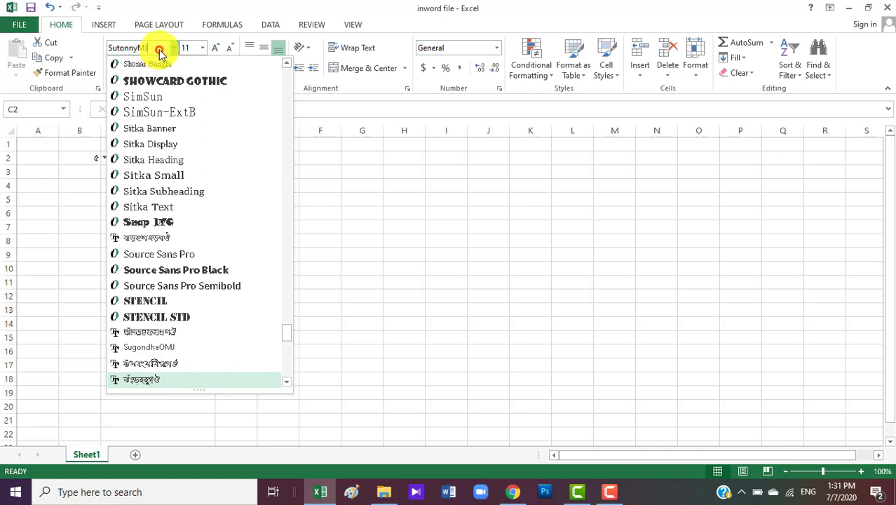
{"action": "key", "text": "Return"}
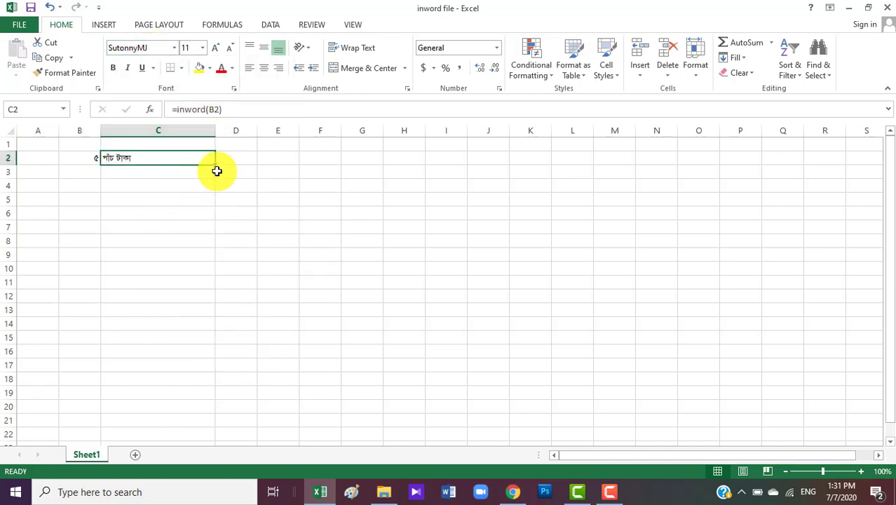
- Fill the InWord formula from C2 down to C17 and enter 890 in B3
{"action": "left_click_drag", "start_coordinate": [215, 165], "coordinate": [228, 372]}
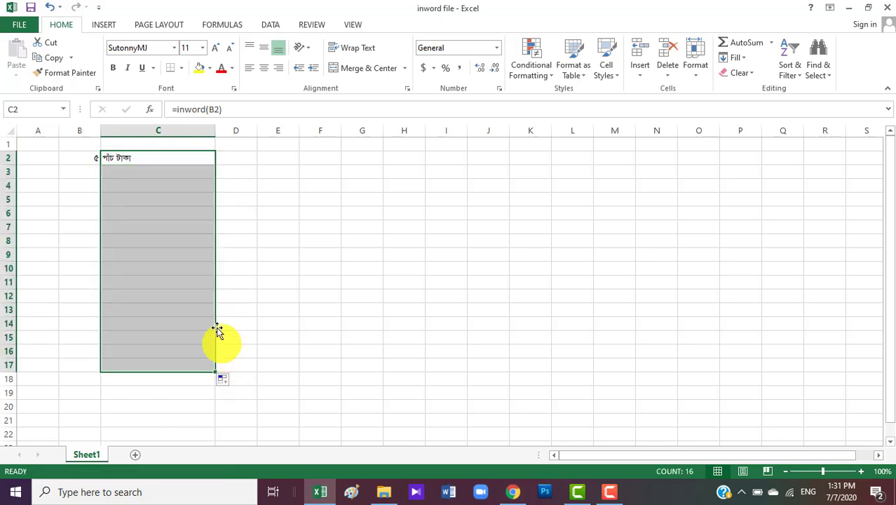
{"action": "left_click", "coordinate": [77, 174]}
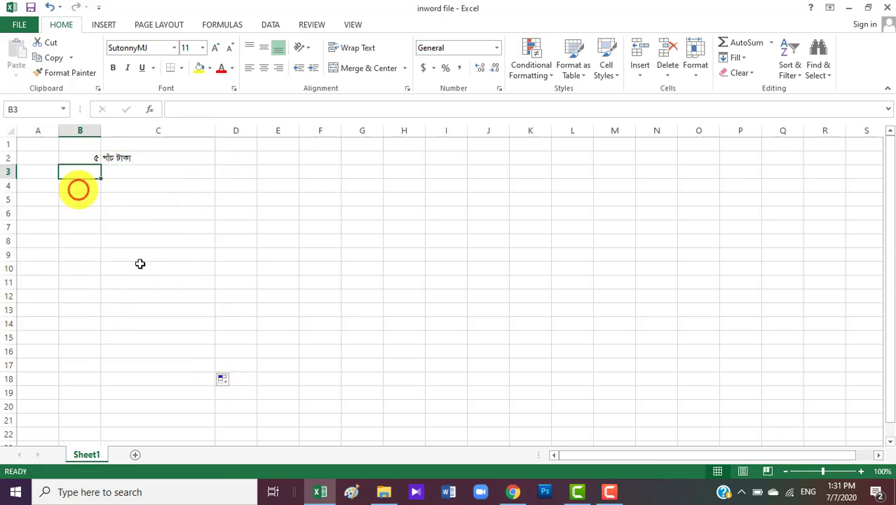
{"action": "type", "text": "890"}
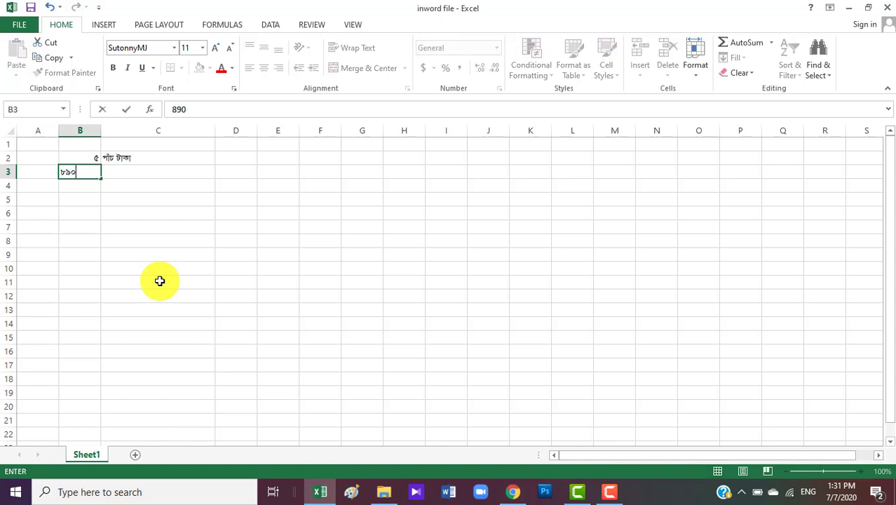
{"action": "key", "text": "Return"}
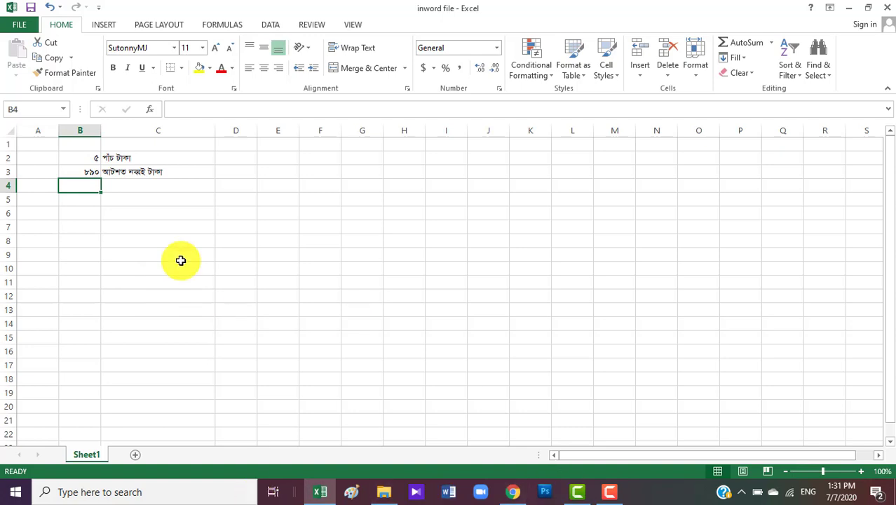
- Format column B as Number with two decimals, showing 5.00 and 890.00
{"action": "left_click", "coordinate": [74, 132]}
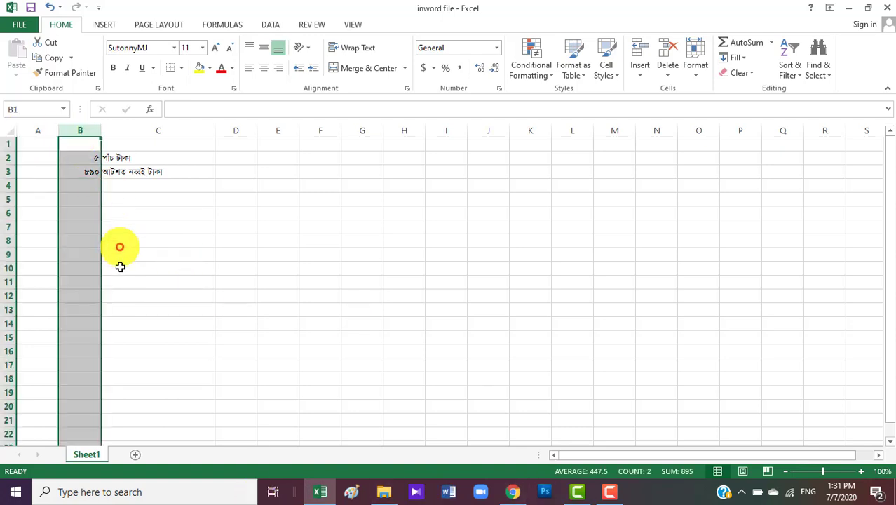
{"action": "right_click", "coordinate": [81, 131]}
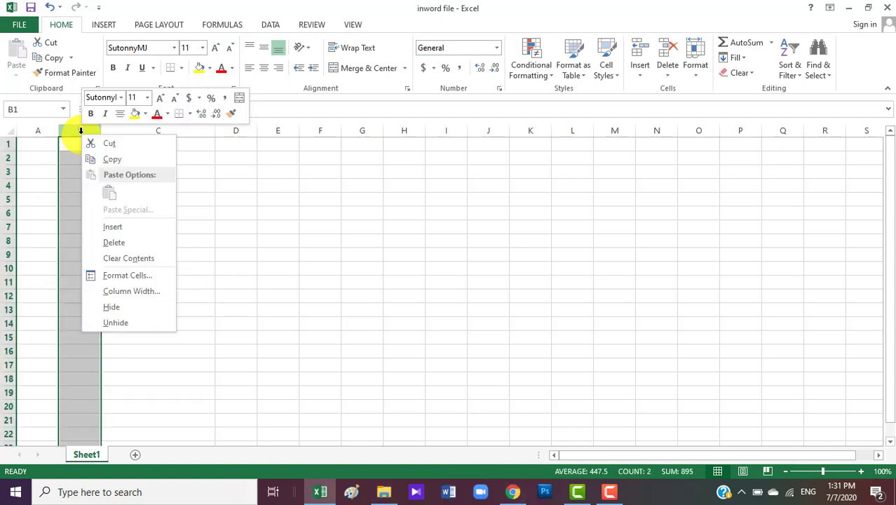
{"action": "left_click", "coordinate": [132, 273]}
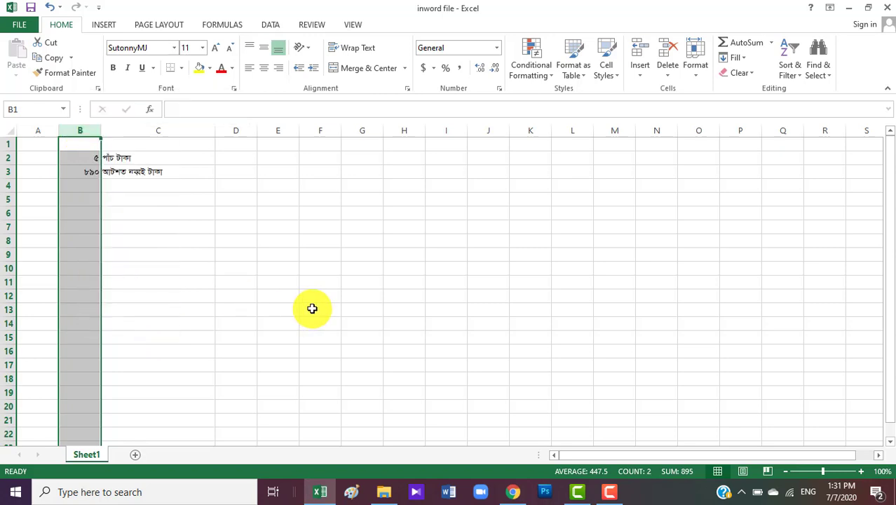
{"action": "key", "text": "ctrl+1"}
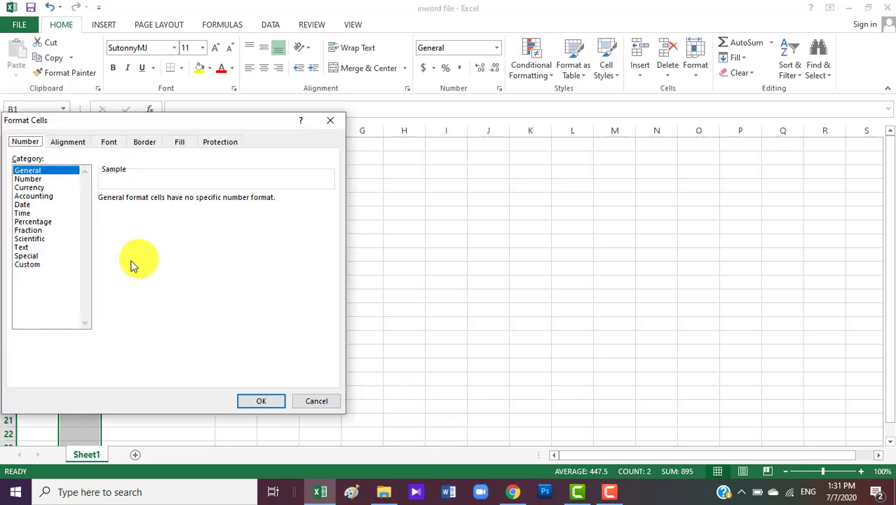
{"action": "left_click", "coordinate": [43, 179]}
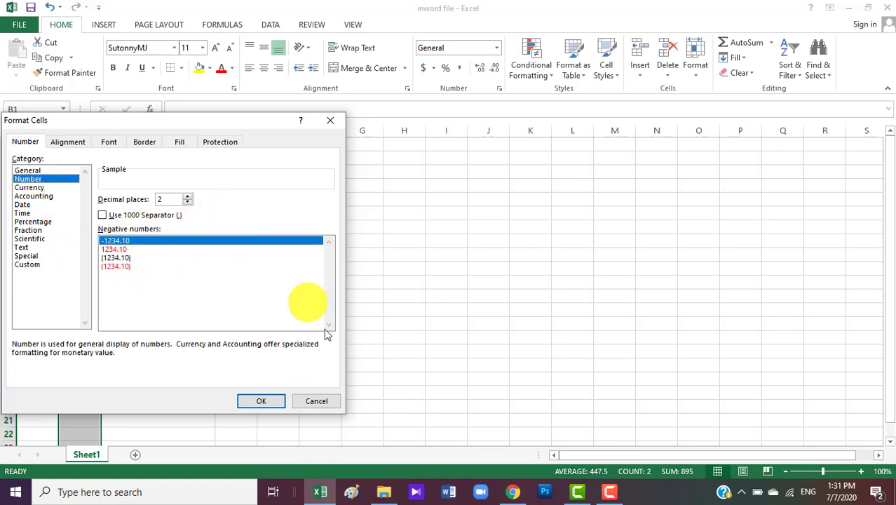
{"action": "left_click", "coordinate": [268, 403]}
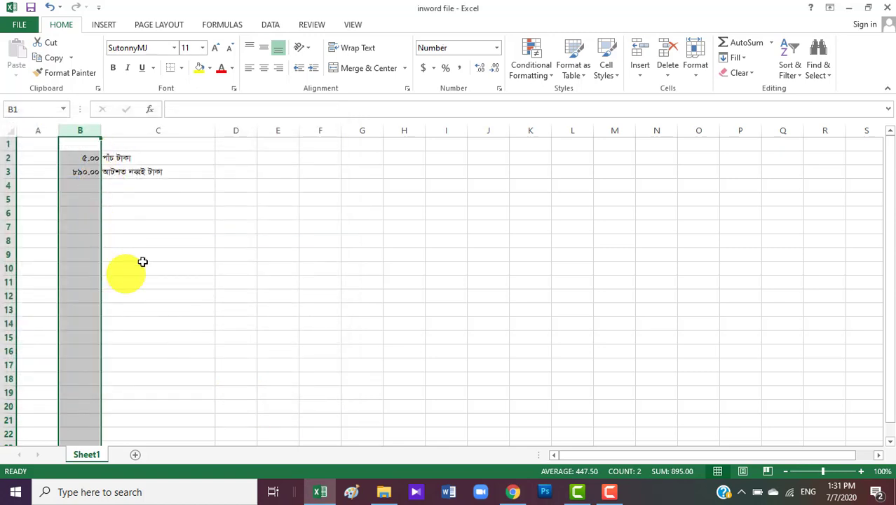
{"action": "left_click", "coordinate": [158, 241]}
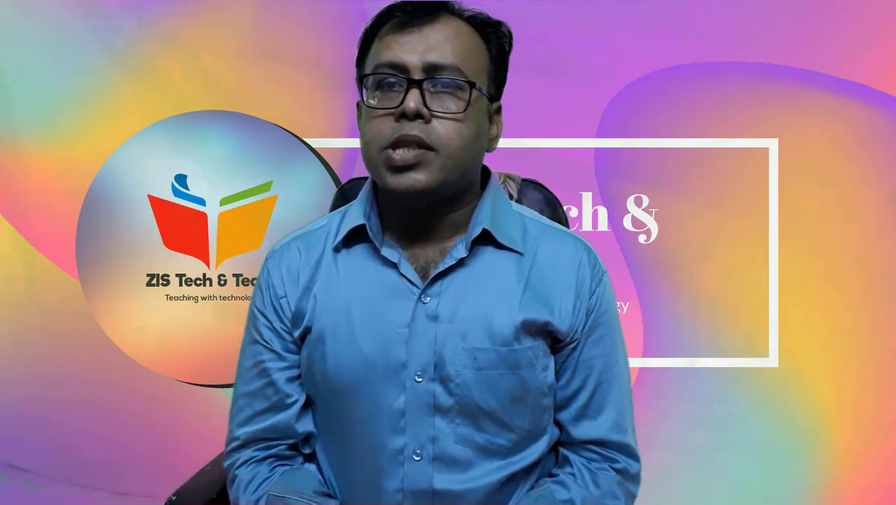